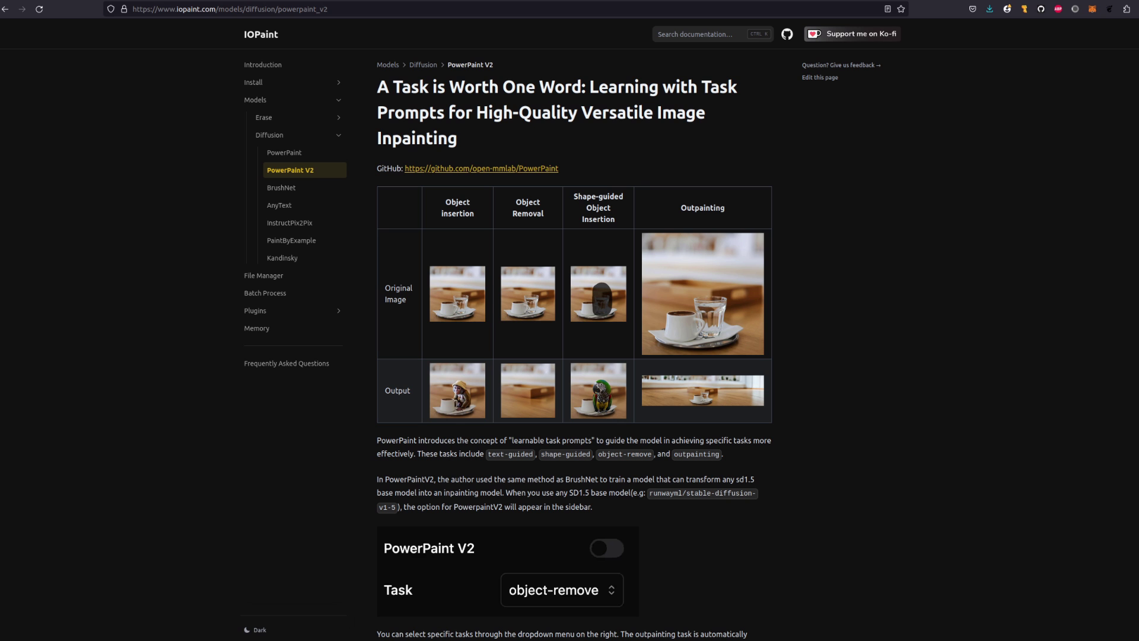
- Scroll past the PowerPaint V2 docs and bring up the ComfyUI BrushNet workflow with the woman-on-leaves photo
scroll(570, 320, "down", 3)
left_click_drag(379, 301, 503, 316)
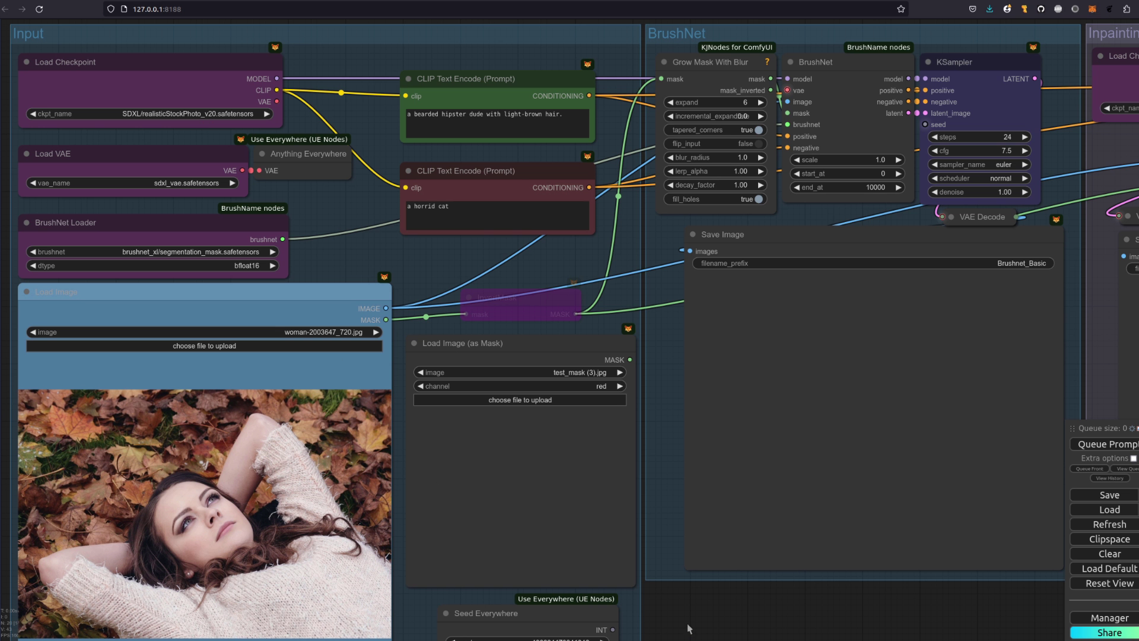
left_click_drag(695, 604, 702, 512)
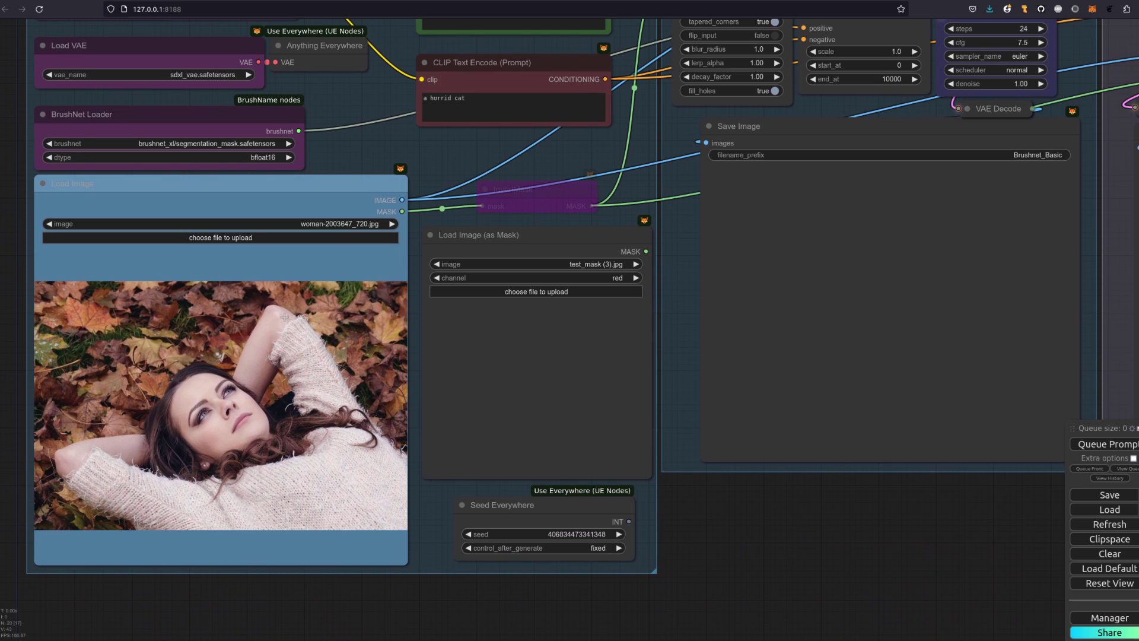
- Auto-detect the woman's face in SAM Detector and save the mask to Load Image as clipspace-mask-4844961.png
right_click(214, 400)
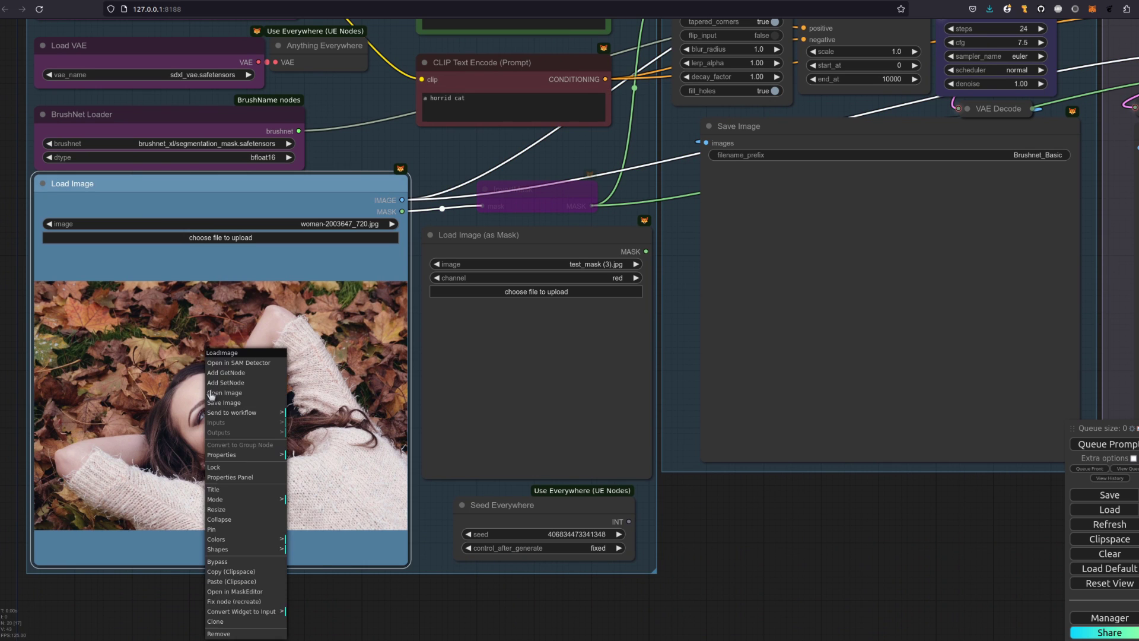
left_click(257, 364)
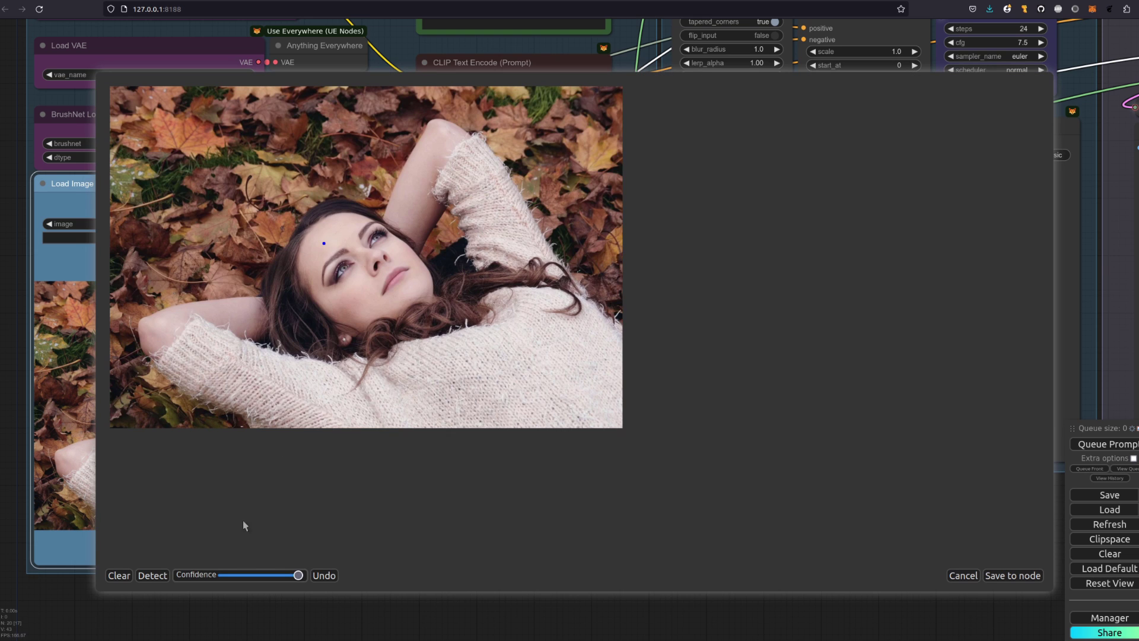
left_click(1025, 575)
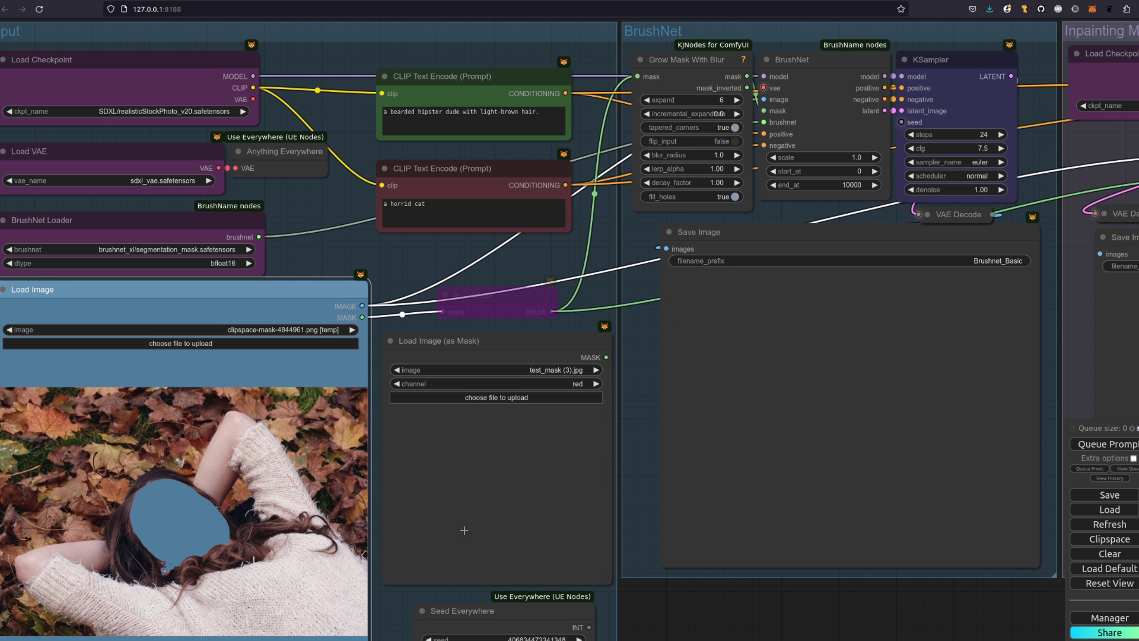
- Run the bearded hipster prompt through both inpainting pipelines and bring the two Save Image results into view
left_click(490, 128)
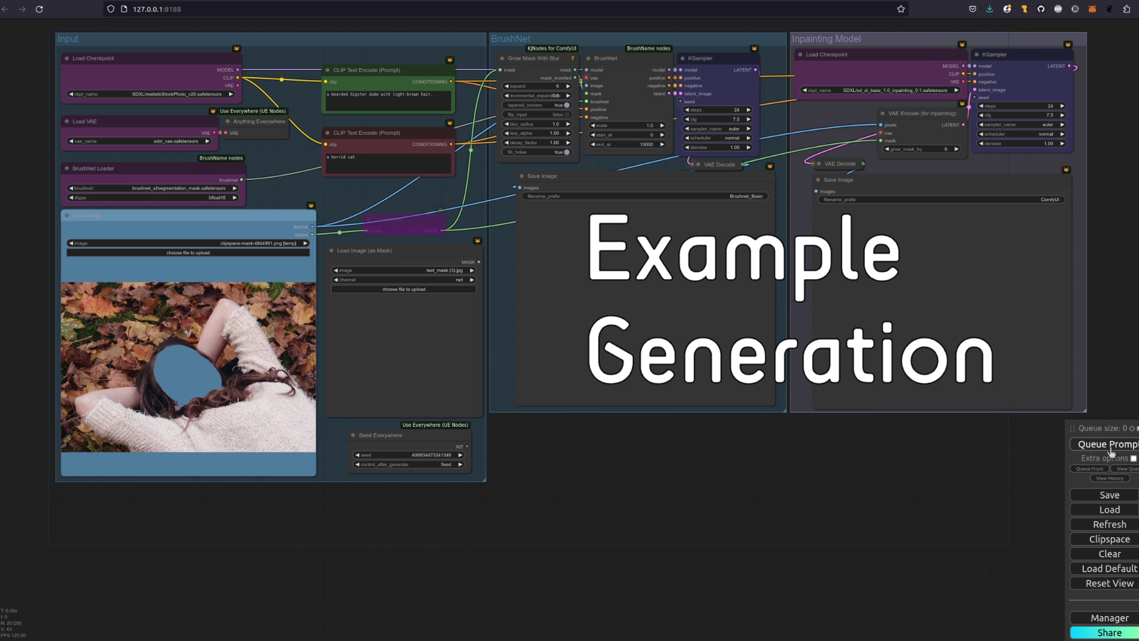
left_click(1110, 448)
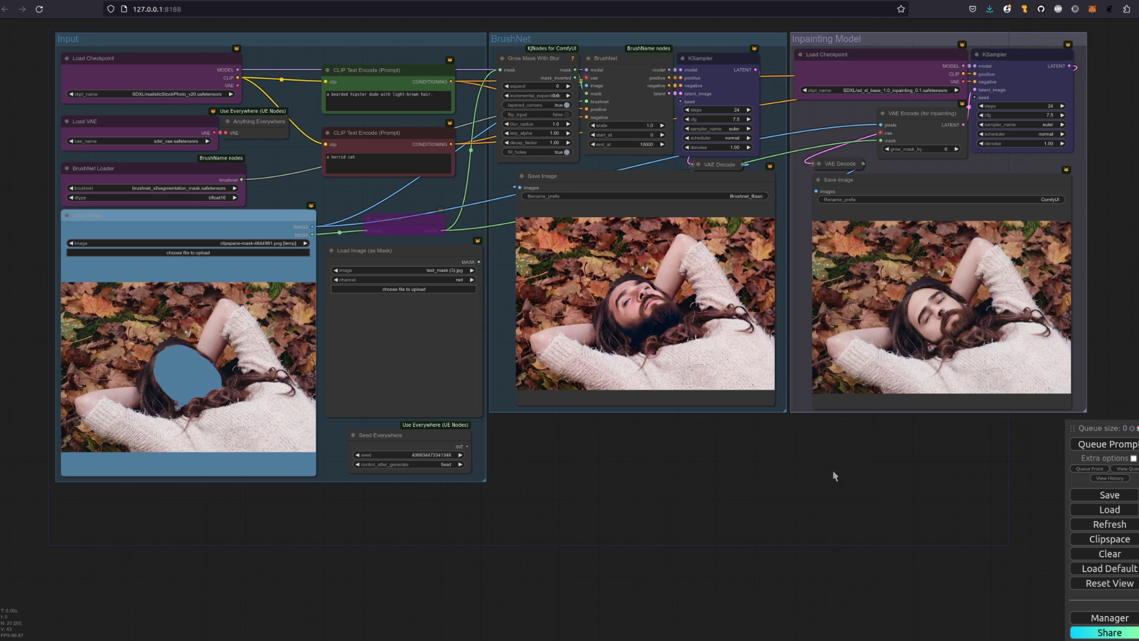
scroll(834, 476, "up", 4)
mouse_move(713, 543)
left_mouse_down()
mouse_move(498, 638)
mouse_move(570, 640)
left_mouse_up()
left_click_drag(687, 639, 692, 640)
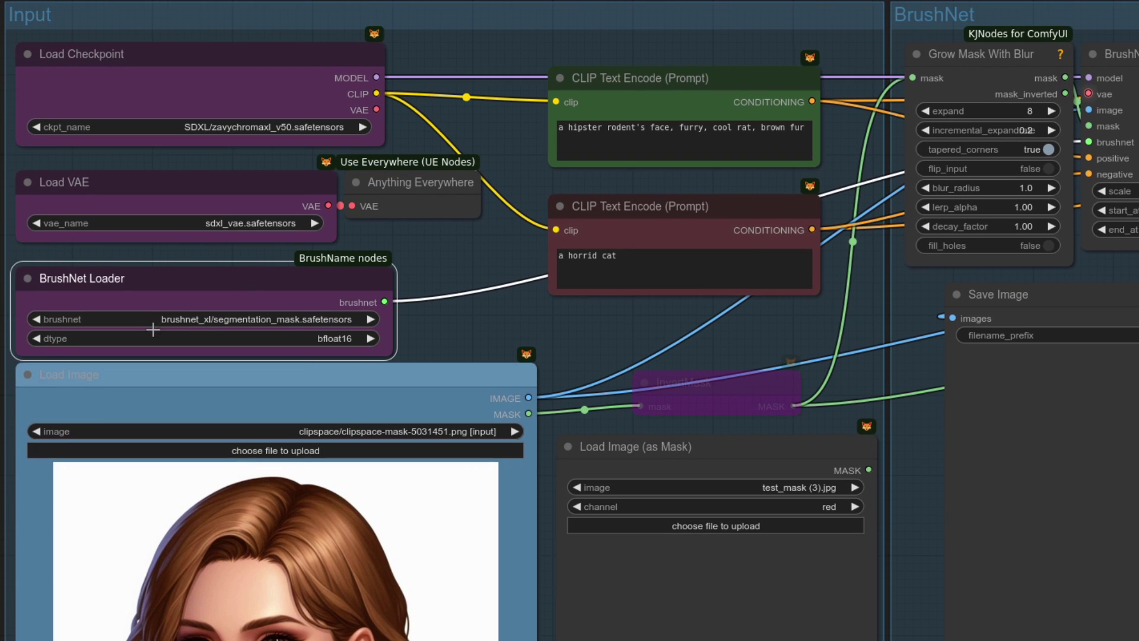
- Review the BrushNet model list and keep brushnet_xl/segmentation_mask.safetensors selected
left_click(302, 321)
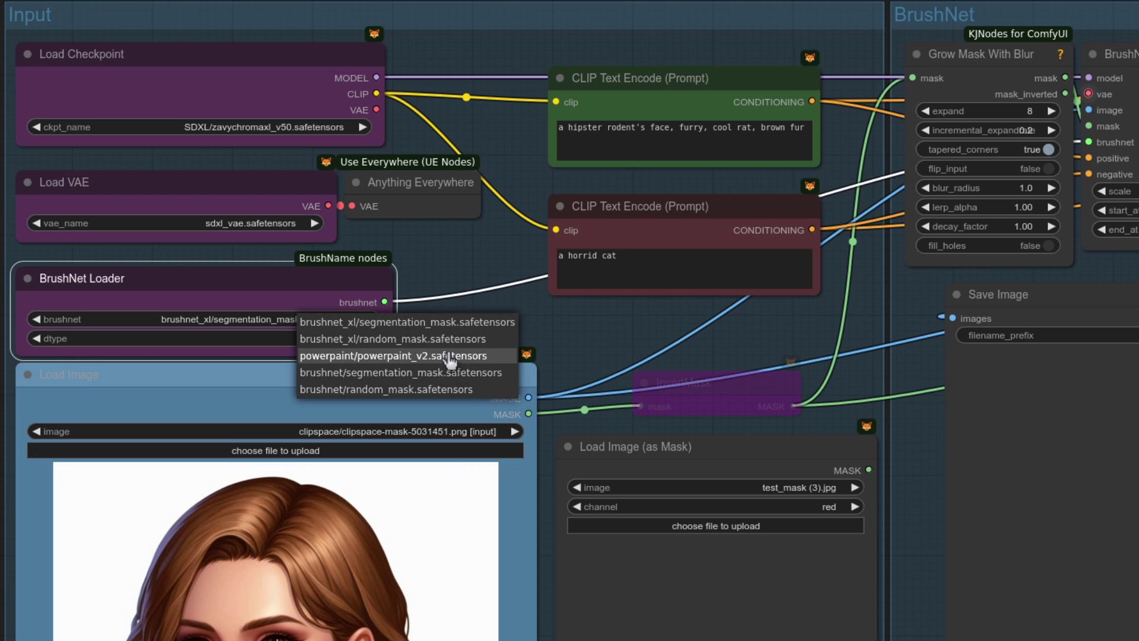
left_click(445, 325)
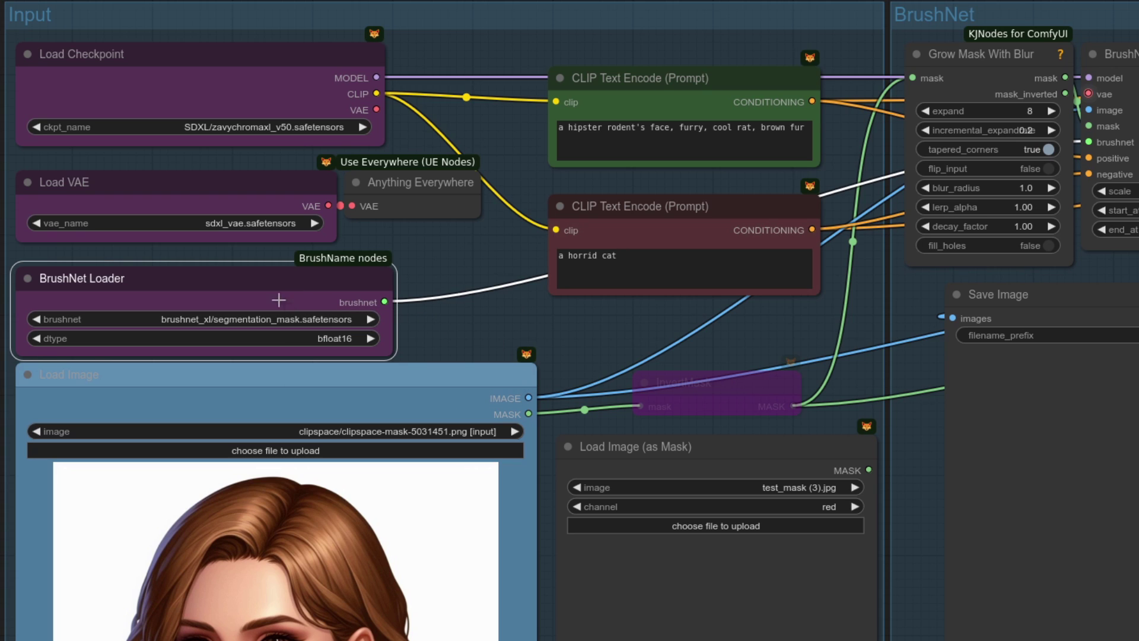
left_click(304, 324)
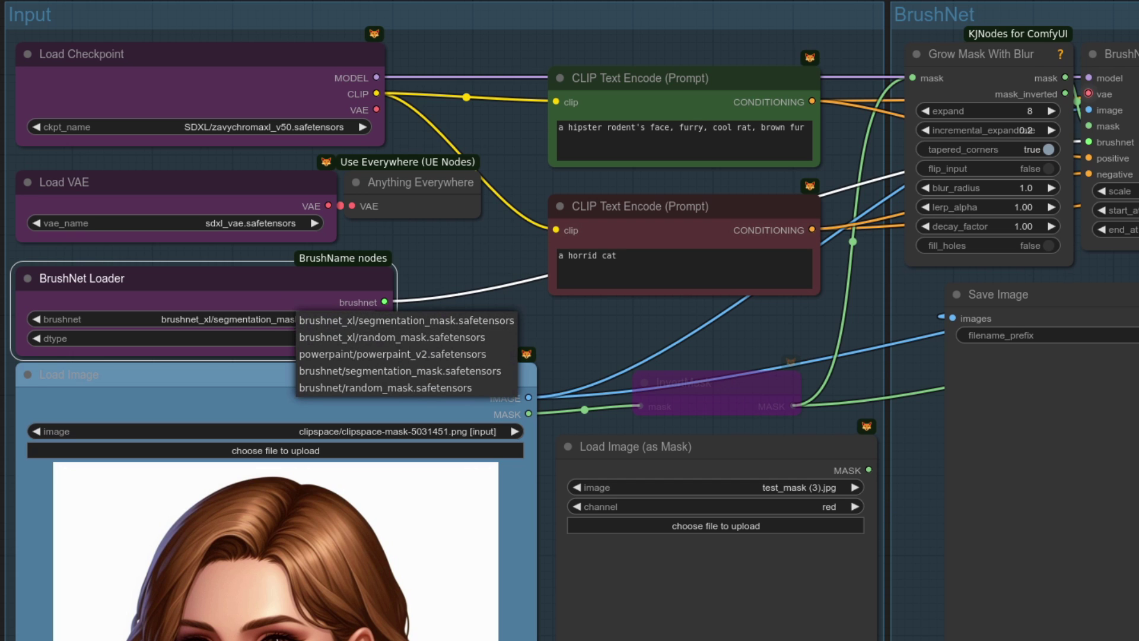
key("Escape")
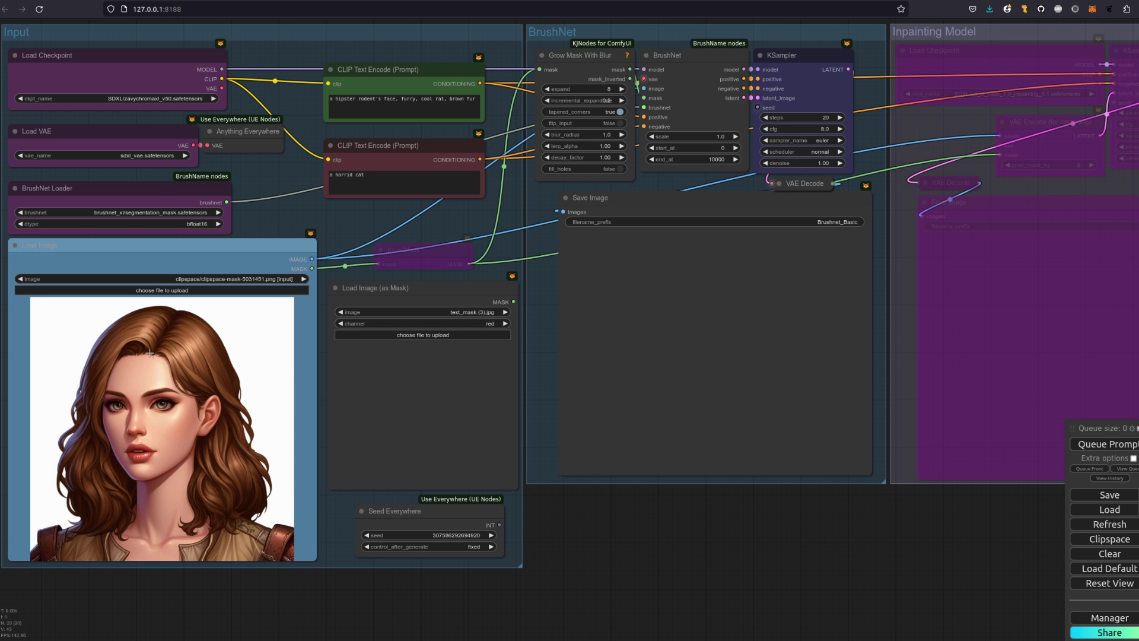
- Auto-detect the portrait's face in SAM Detector and save the mask as clipspace-mask-5081886.png
right_click(150, 353)
left_click(157, 354)
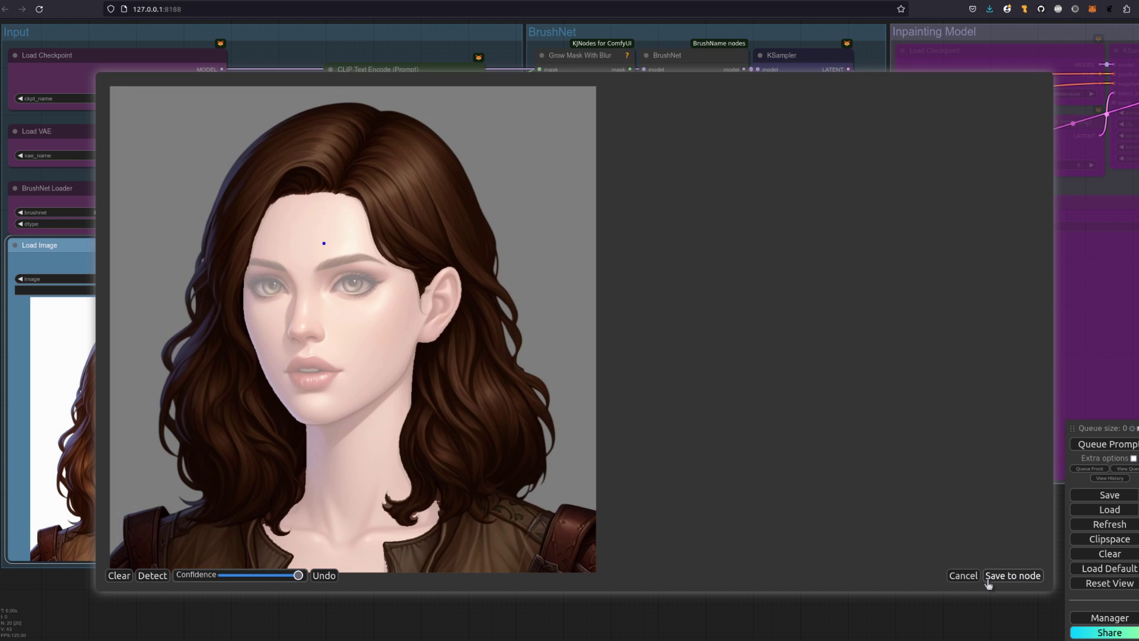
left_click(1003, 576)
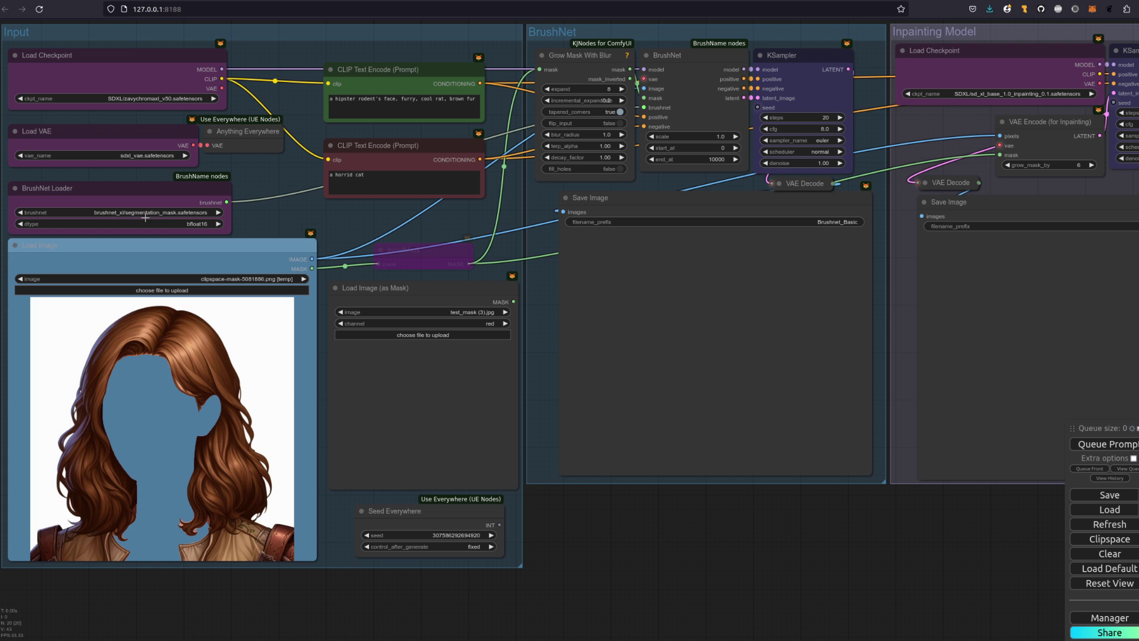
- Generate the hipster face on the masked portrait and review the results
left_click(1105, 445)
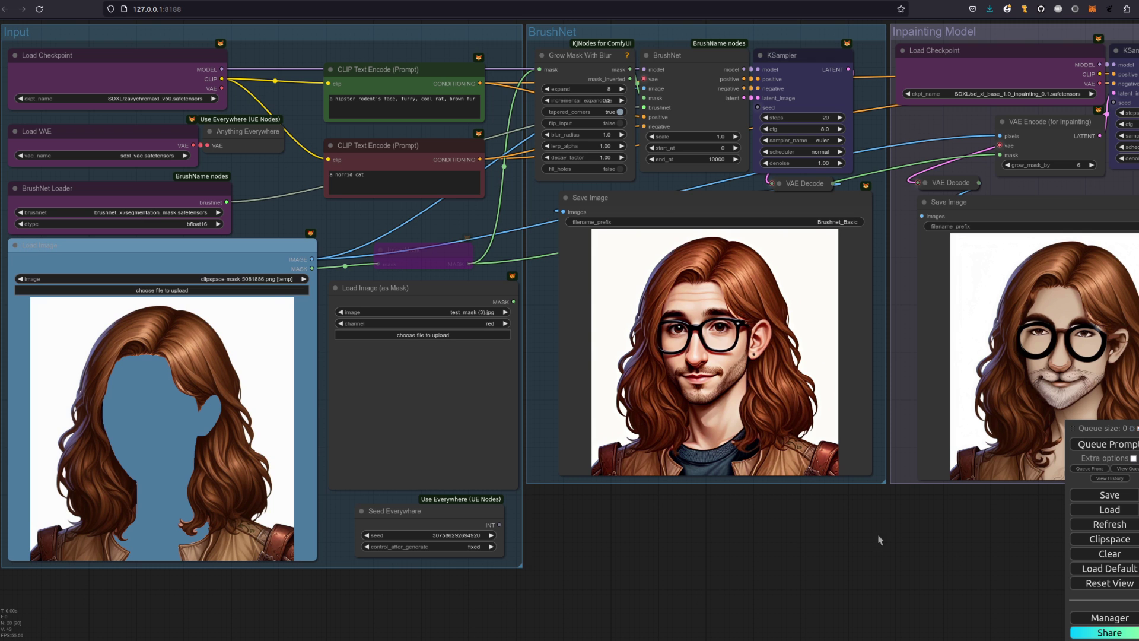
left_click_drag(781, 593, 645, 589)
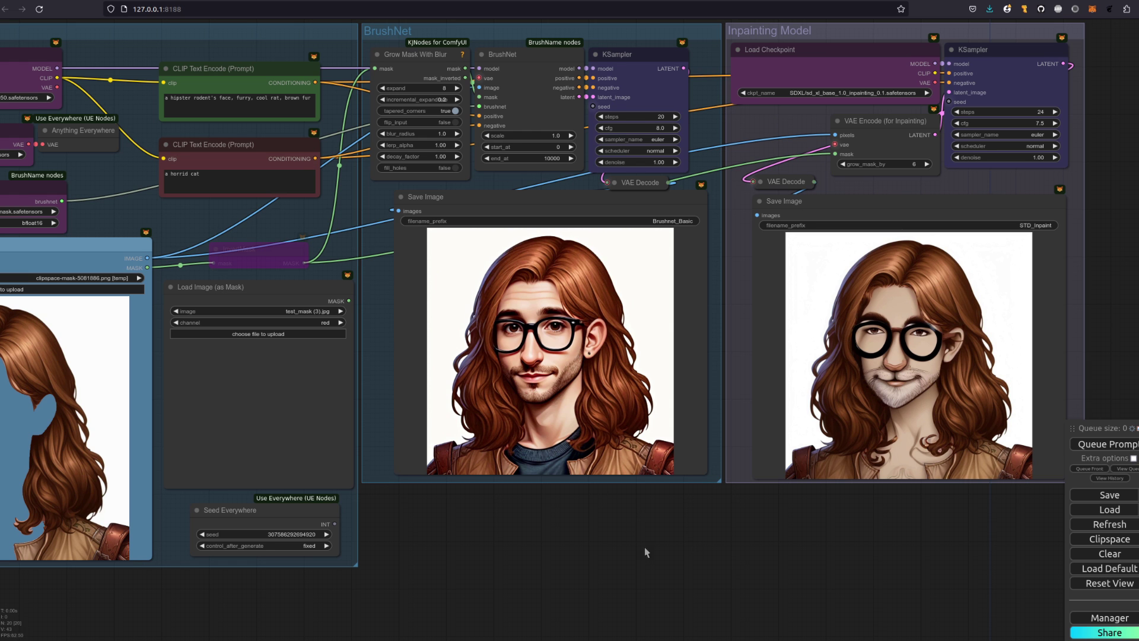
left_click_drag(620, 545, 798, 529)
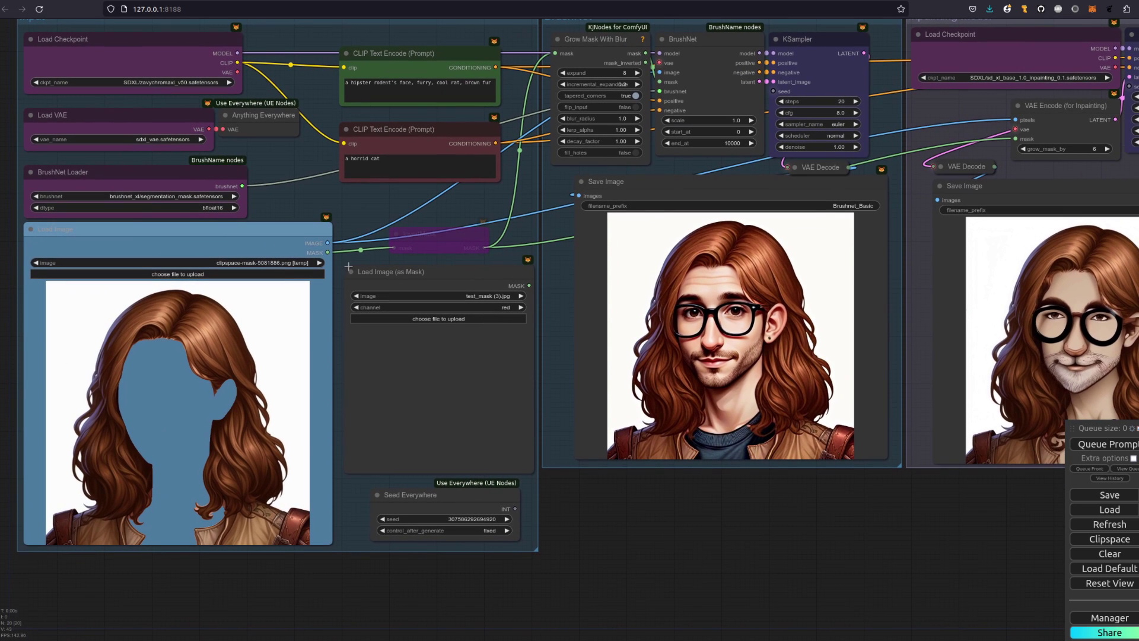
- Switch BrushNet to brushnet_xl/random_mask.safetensors and regenerate, giving a whiskered rodent-like face
left_click(190, 196)
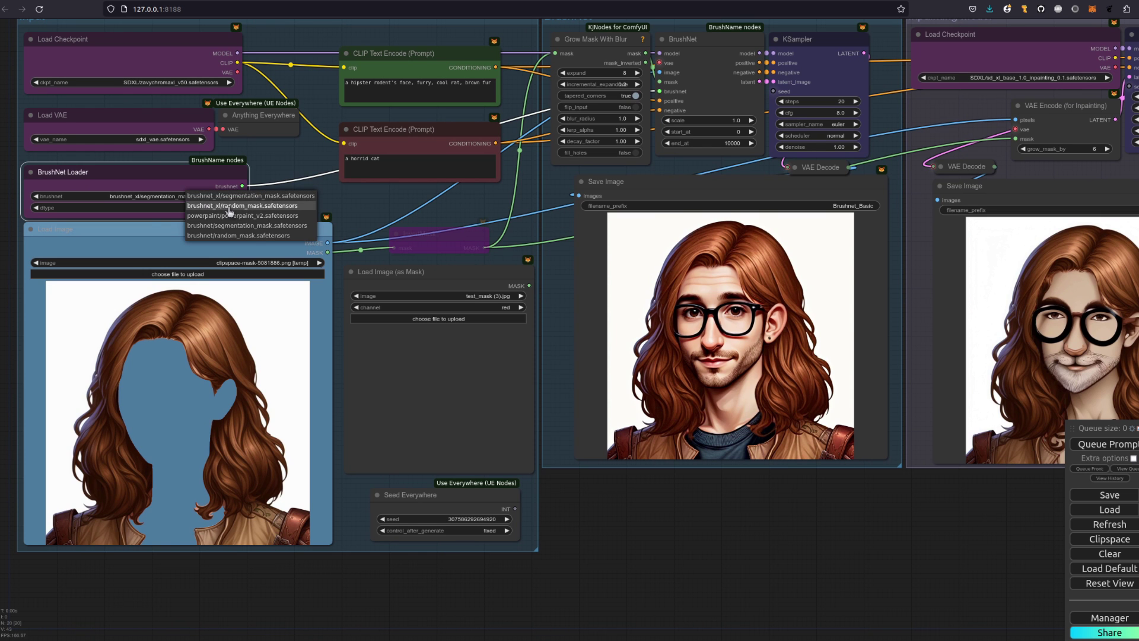
left_click(229, 207)
left_click(1115, 446)
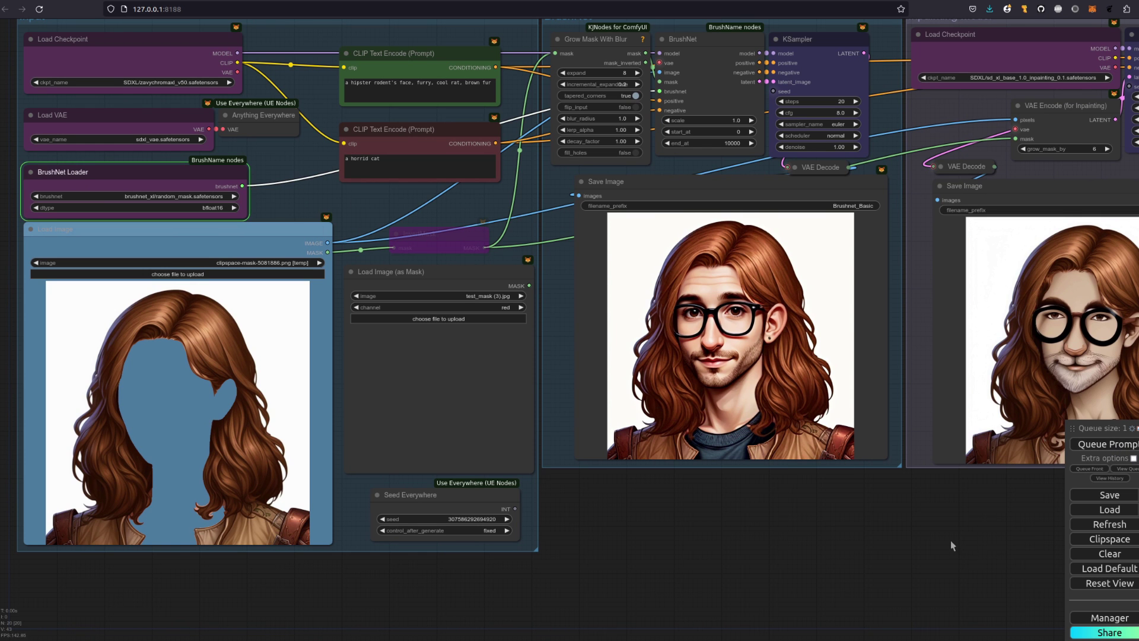
left_click_drag(950, 540, 861, 546)
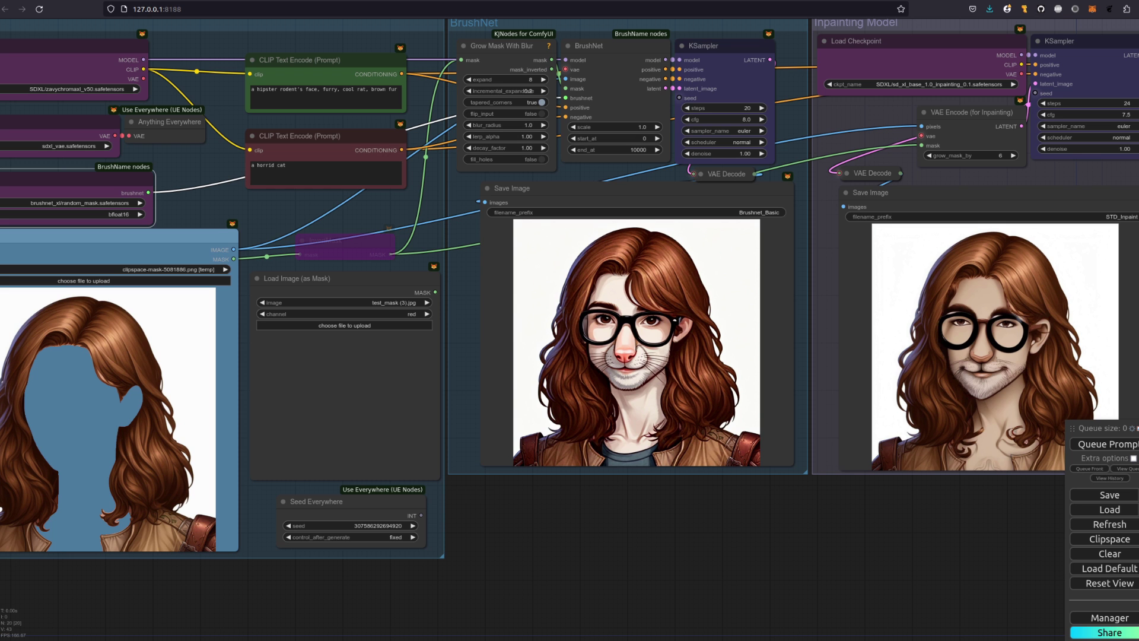
- Set the BrushNet scale to 0.6 and rerun the workflow
left_click(620, 127)
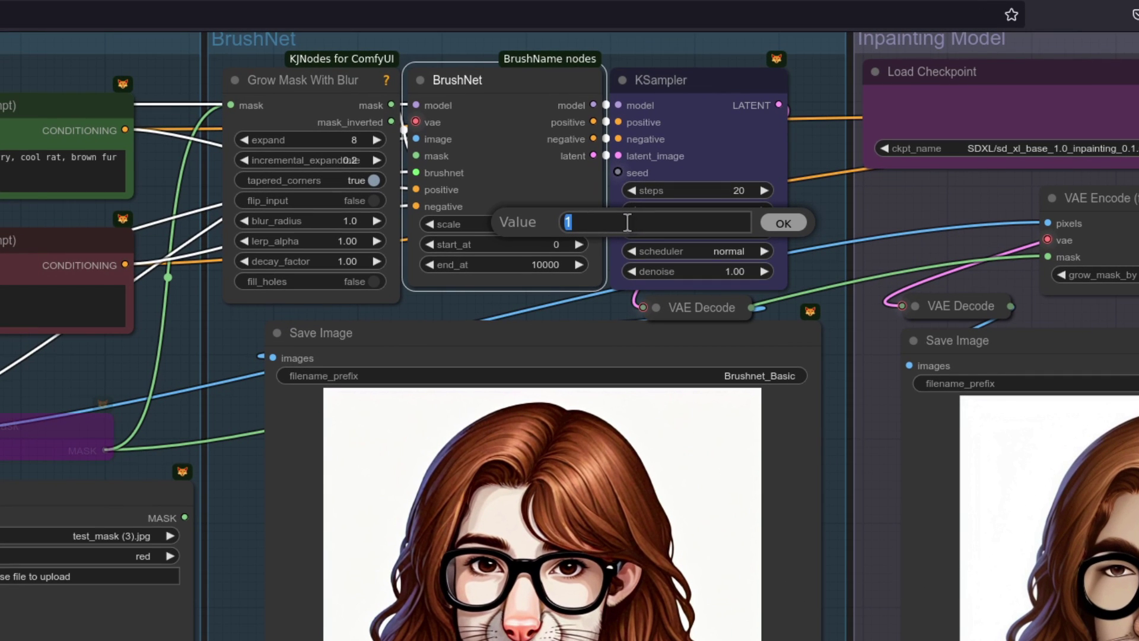
type("0.6")
key("Return")
key("ctrl+Return")
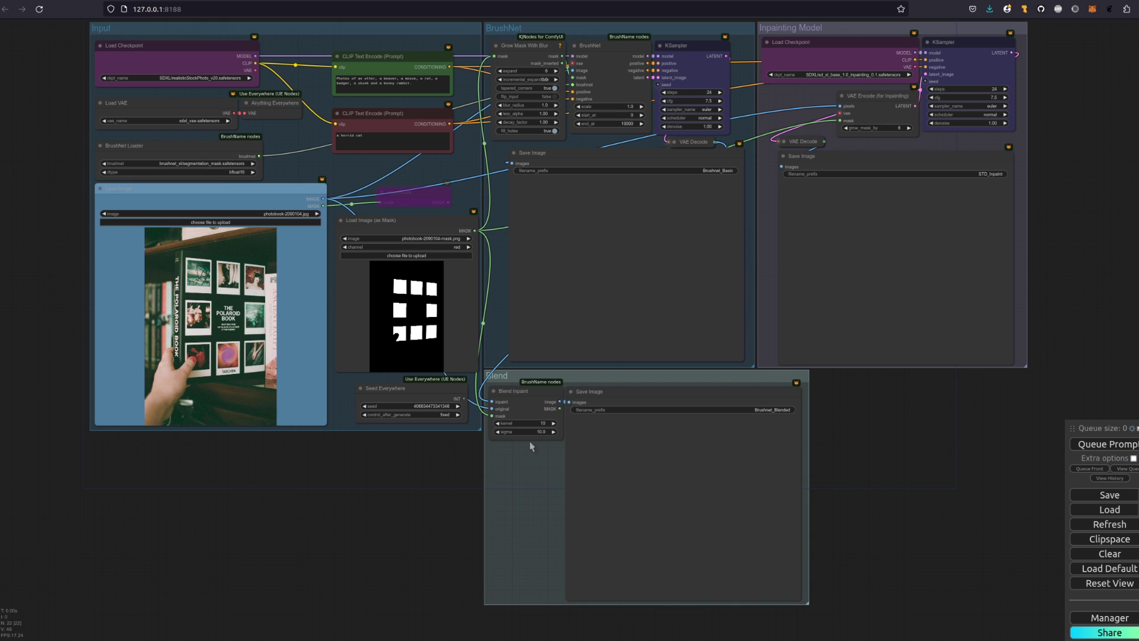
- Check the Blend Inpaint node (kernel 10, sigma 10.0), then queue the photobook inpainting run
scroll(531, 415, "up", 10)
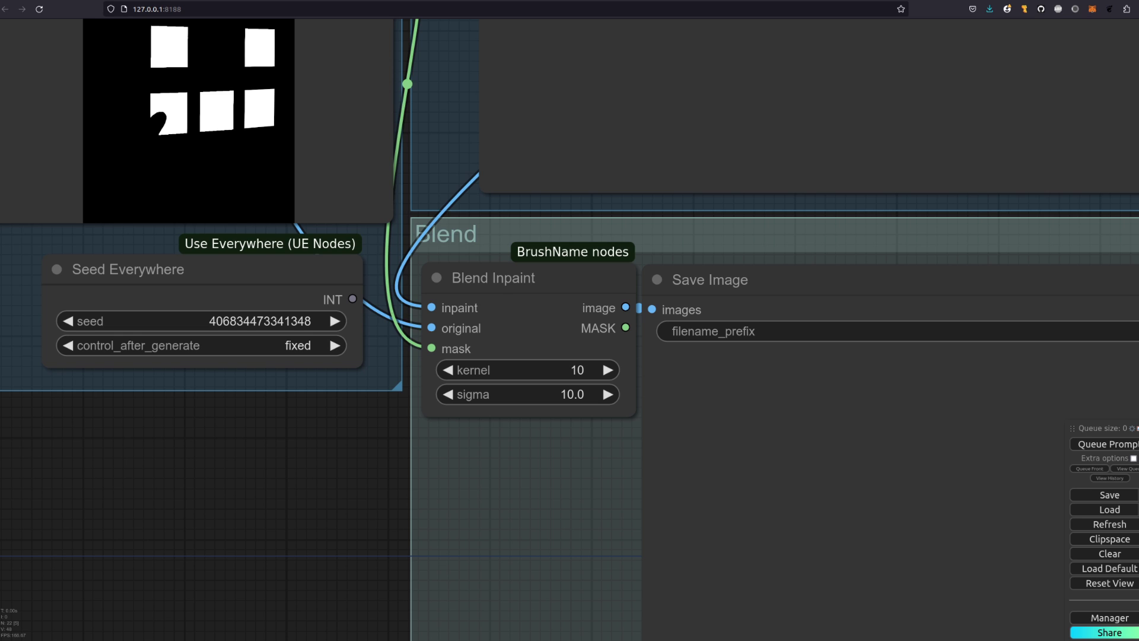
key("1")
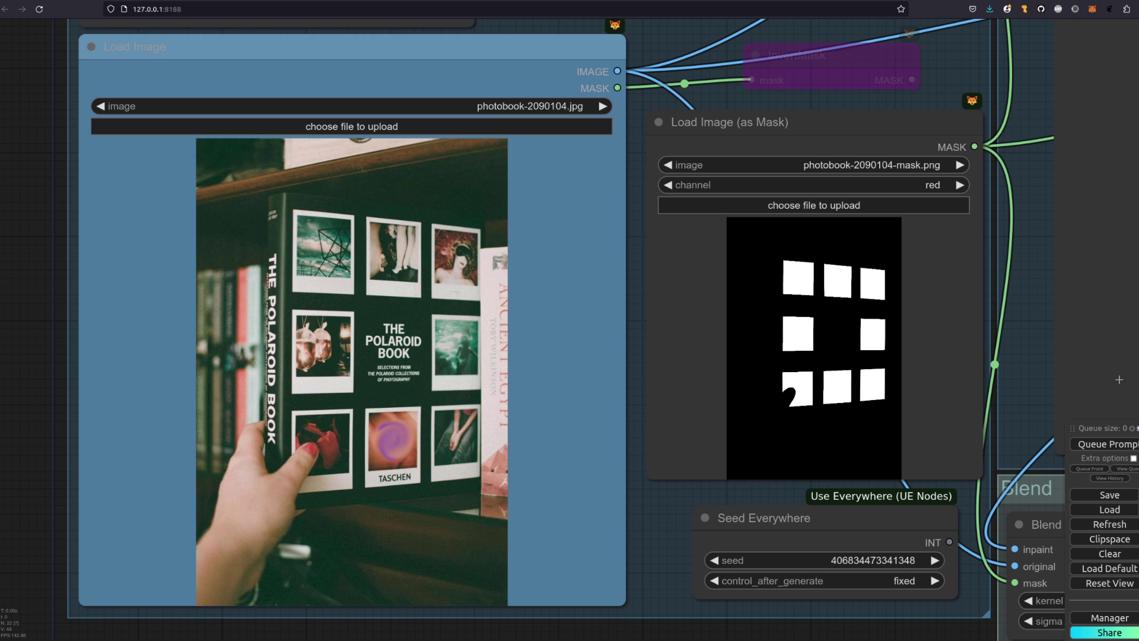
left_click(1099, 446)
- Zoom across the Save Image previews to compare the BrushNet, standard and blended Polaroid book results
scroll(603, 268, "down", 7)
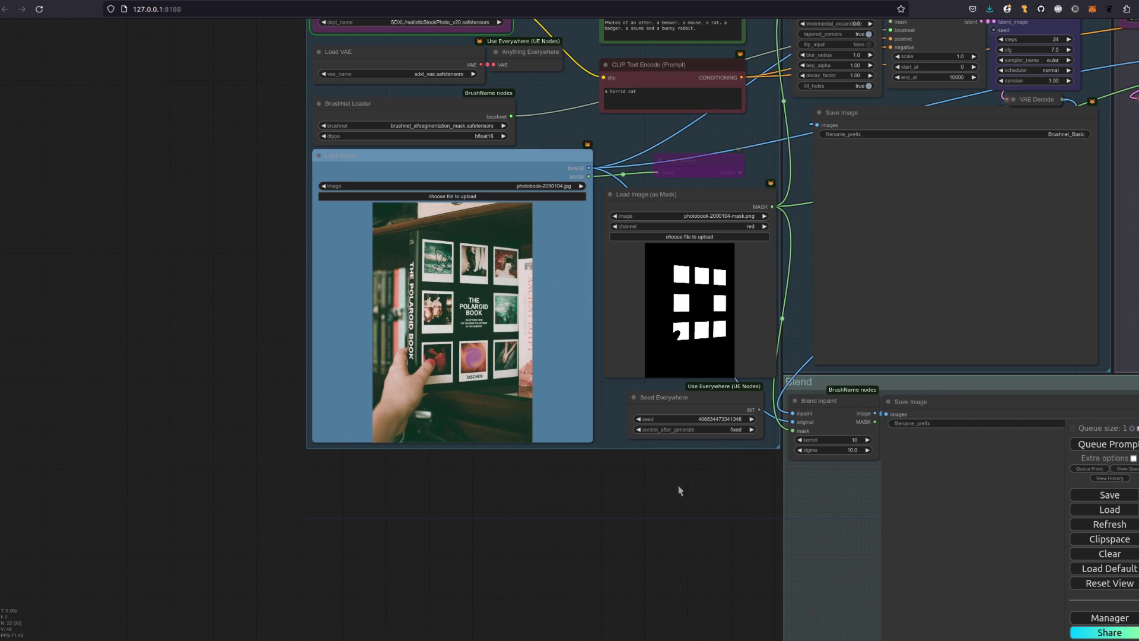
left_click_drag(676, 491, 387, 484)
scroll(386, 483, "up", 1)
scroll(387, 484, "down", 3)
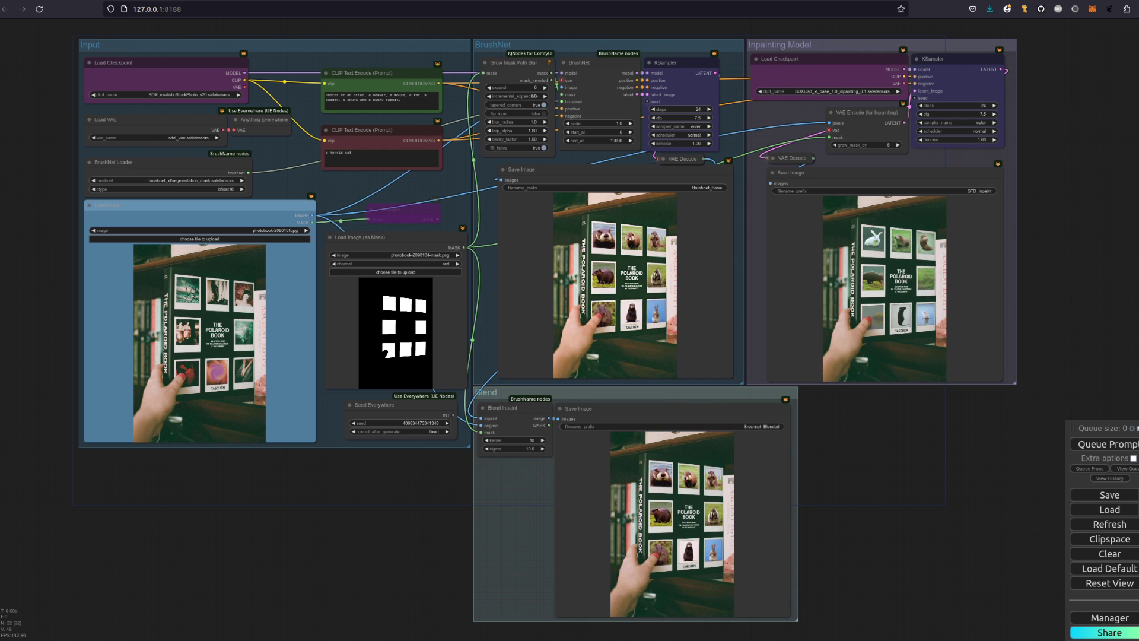
scroll(760, 272, "up", 3)
scroll(755, 269, "up", 5)
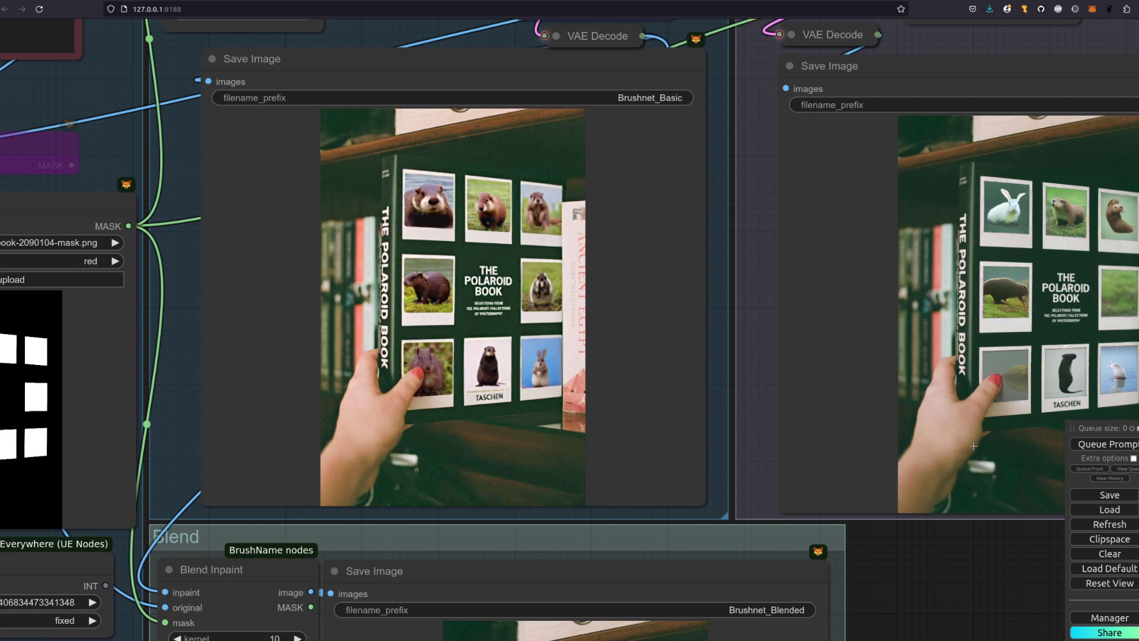
left_click_drag(984, 574, 852, 603)
scroll(891, 415, "up", 6)
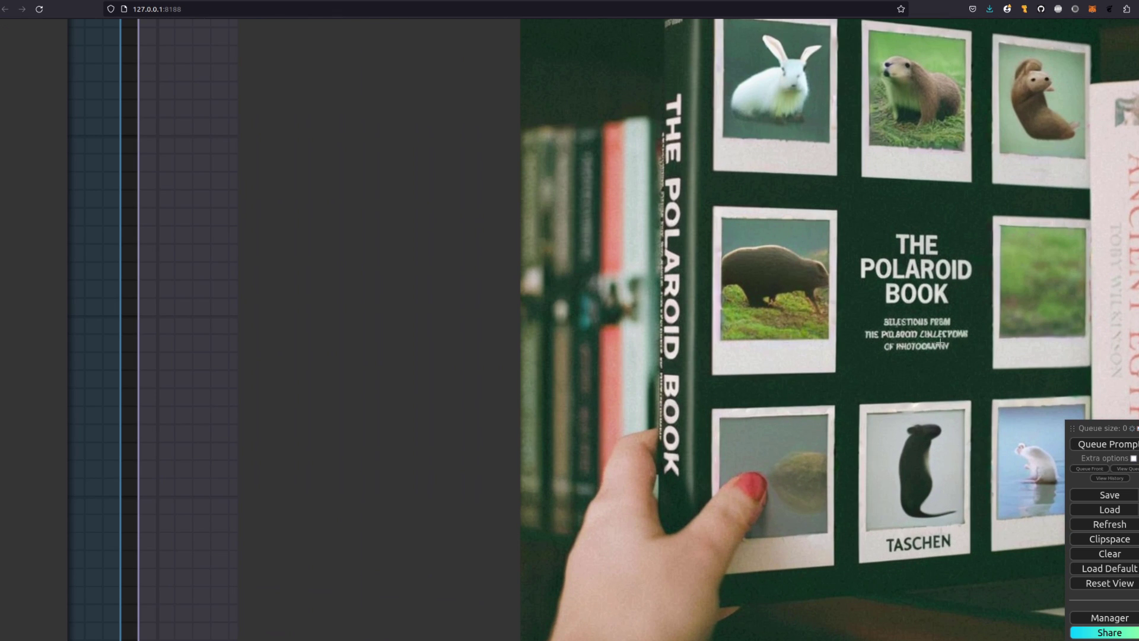
scroll(937, 328, "down", 5)
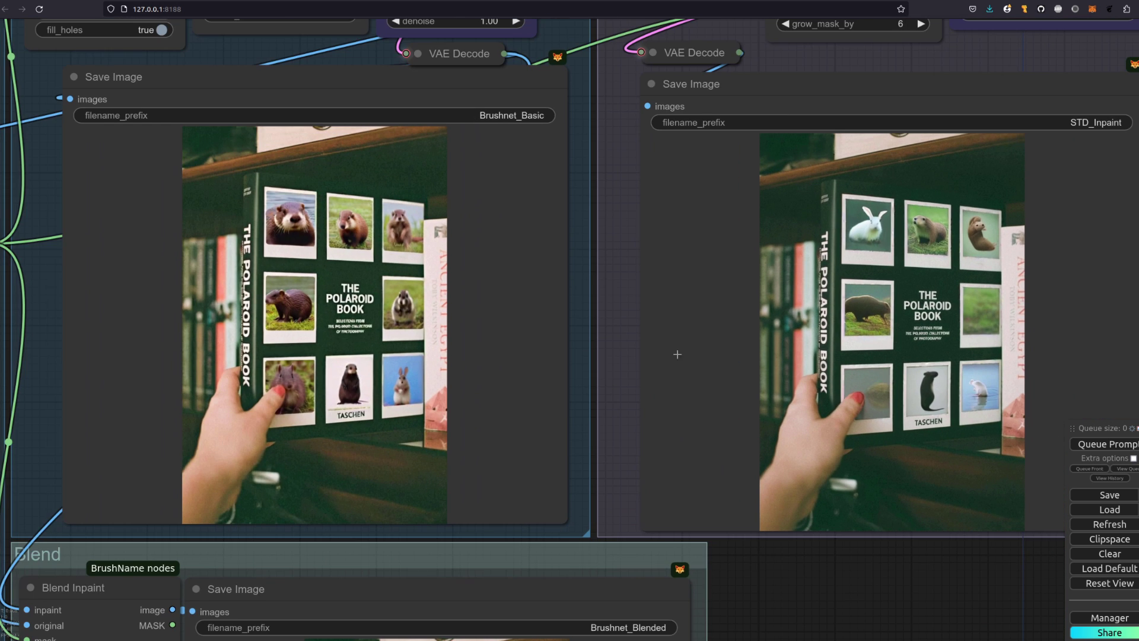
scroll(367, 321, "up", 5)
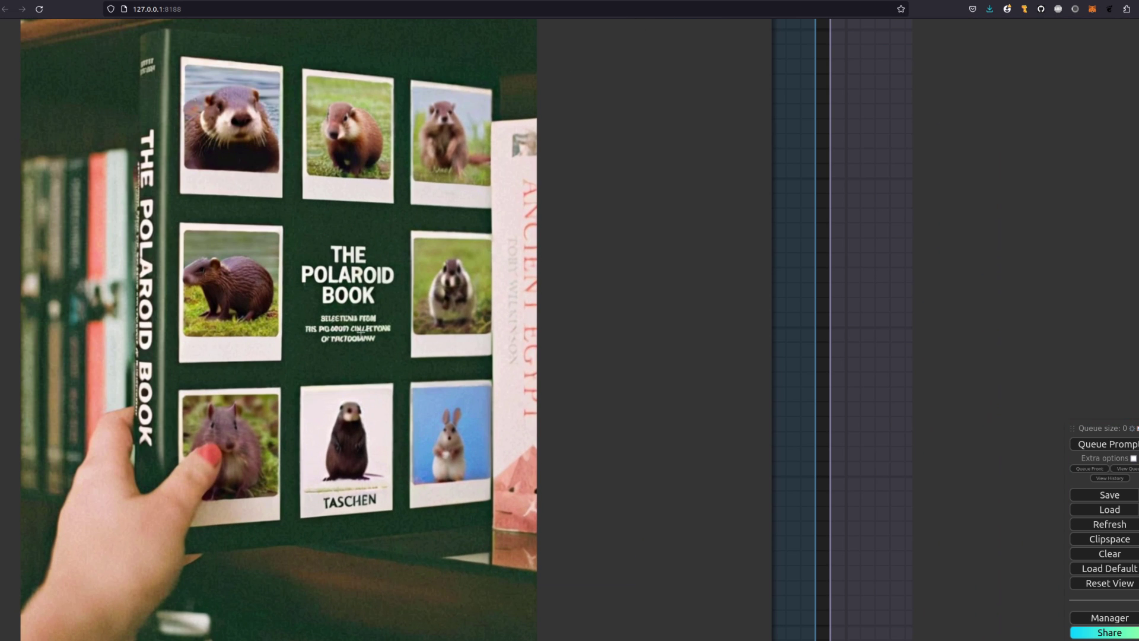
left_click_drag(324, 266, 621, 266)
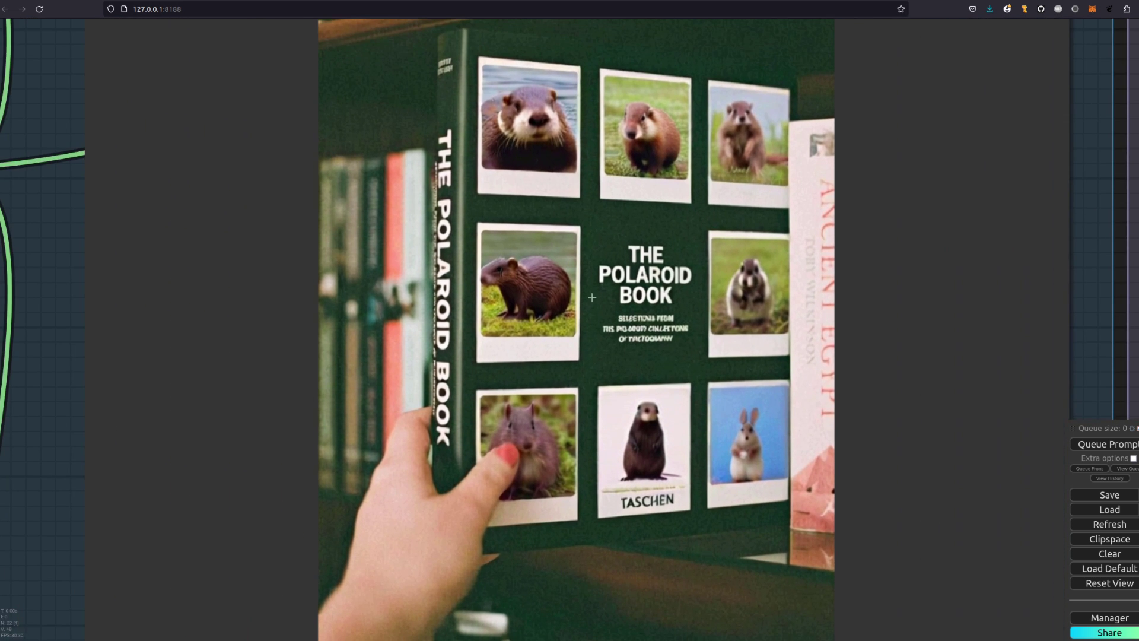
scroll(605, 321, "down", 10)
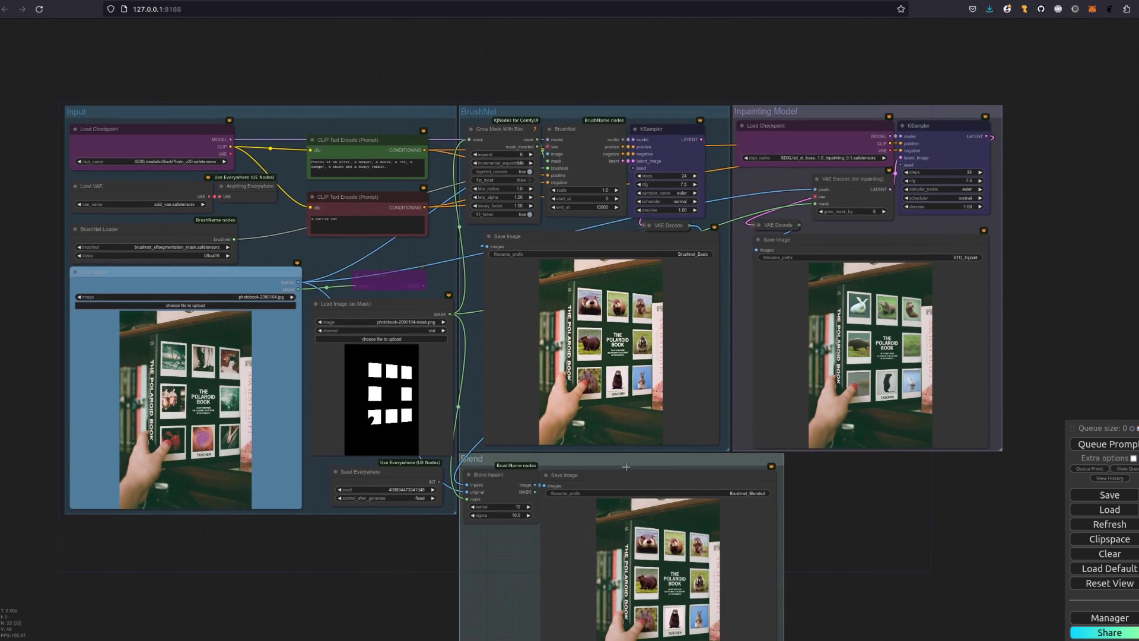
left_click_drag(626, 467, 657, 203)
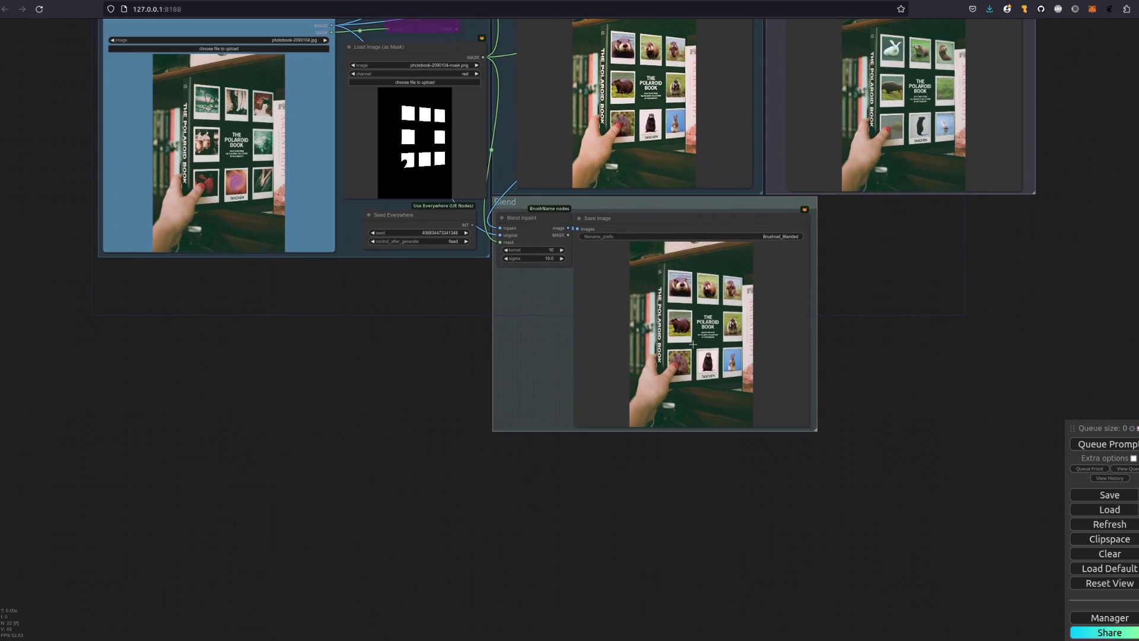
scroll(725, 316, "up", 8)
scroll(725, 317, "up", 8)
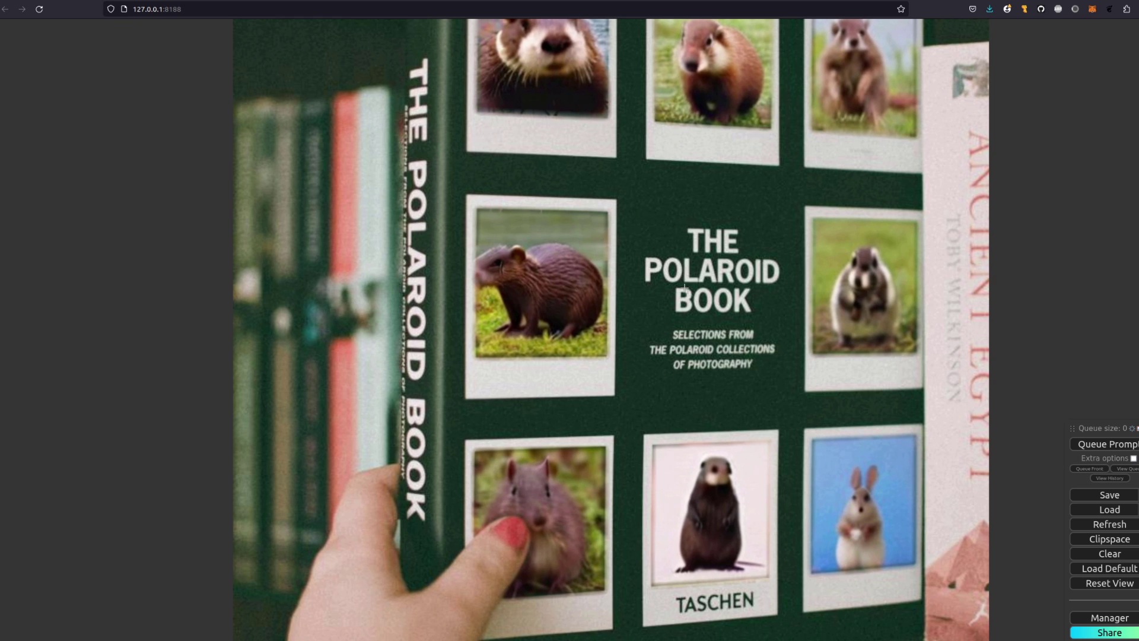
- Close the result preview and inspect the IPAdapter cow reference nodes in the cake workflow
key("Escape")
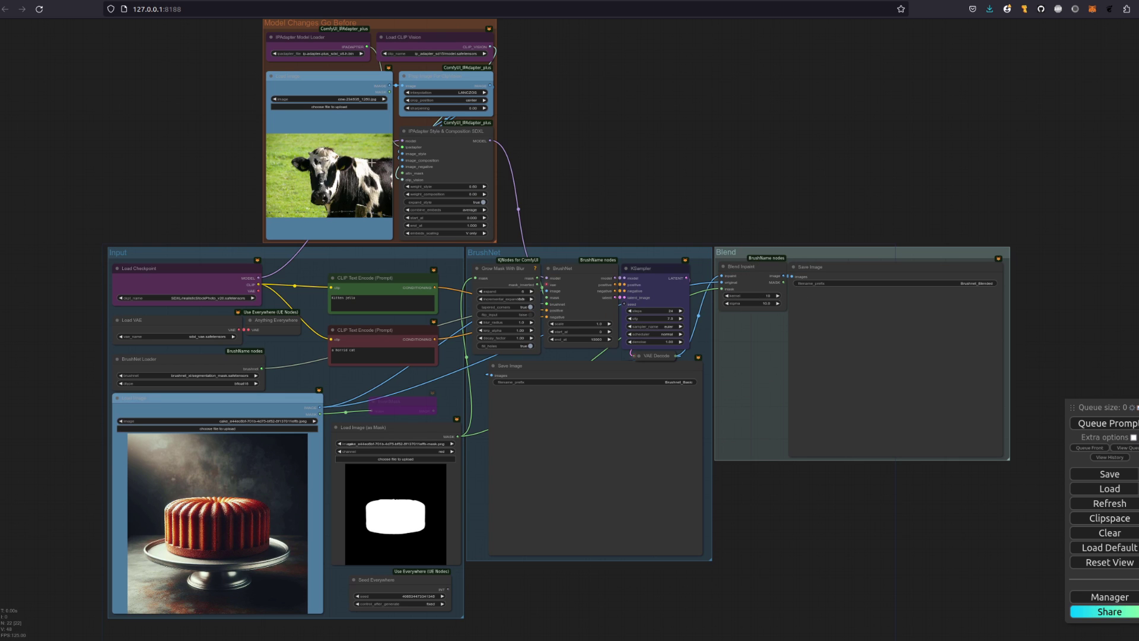
scroll(368, 143, "up", 8)
left_click_drag(896, 180, 1016, 300)
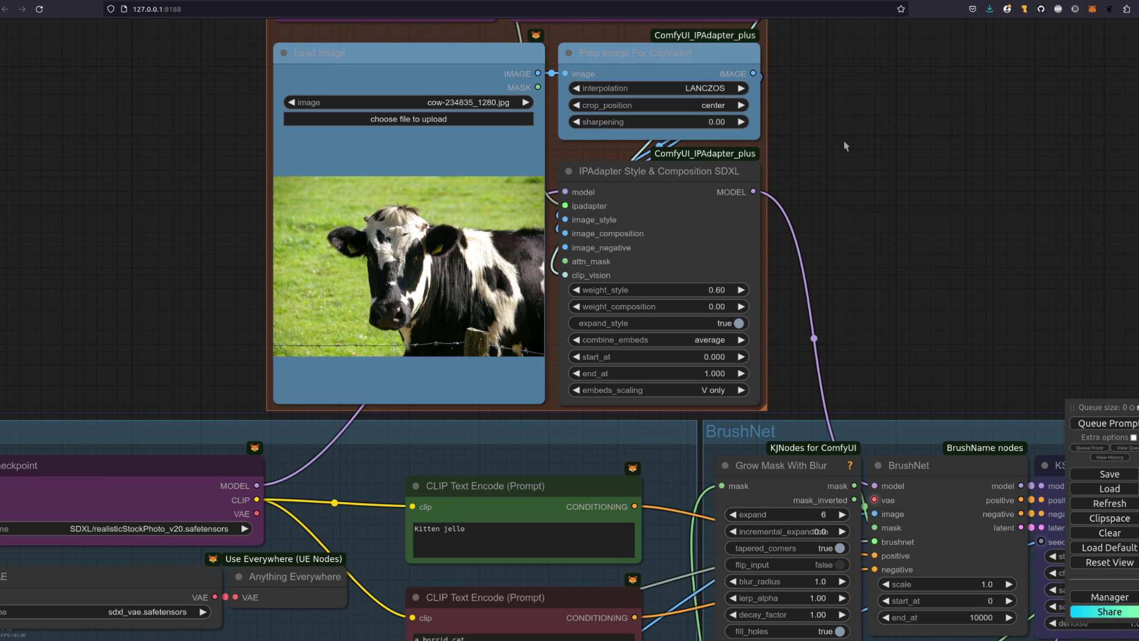
key("period")
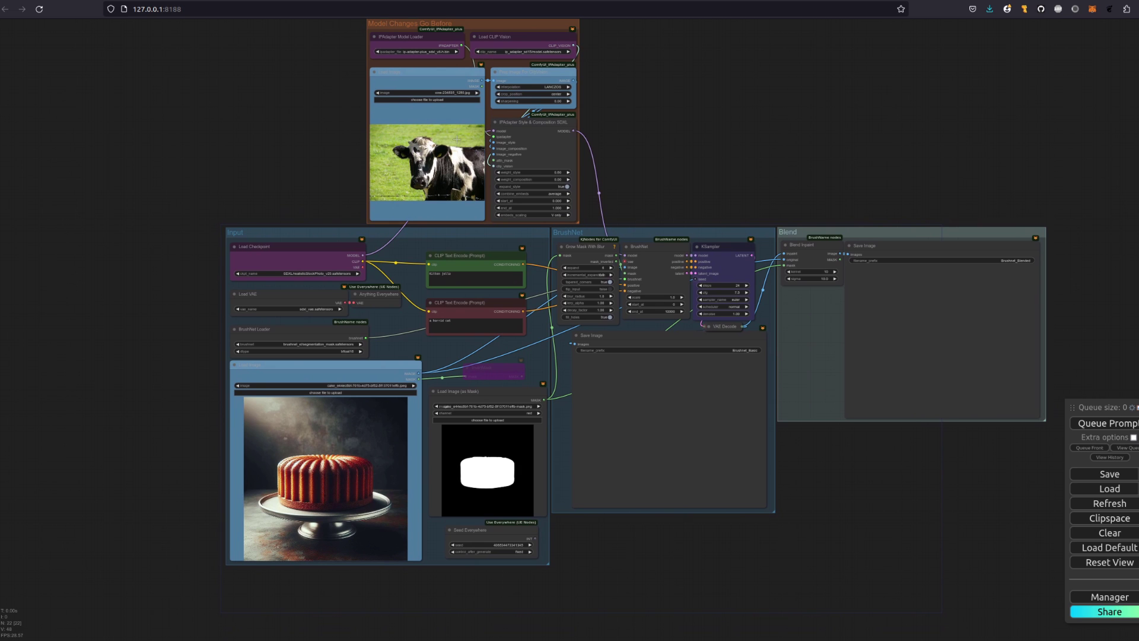
scroll(435, 263, "up", 4)
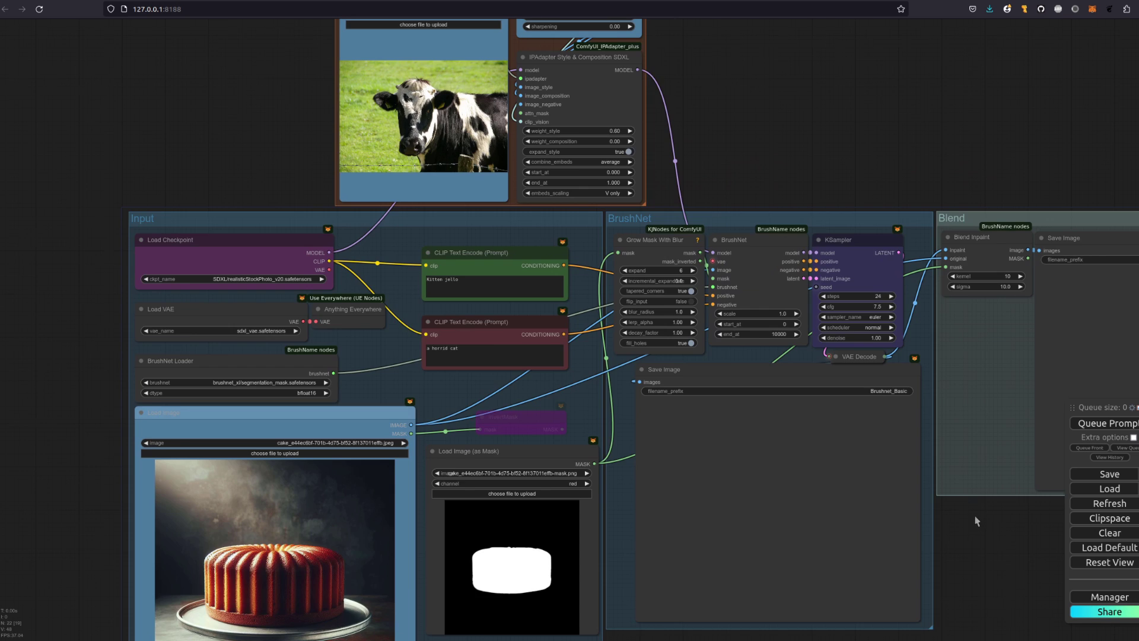
scroll(945, 401, "down", 2)
scroll(881, 460, "down", 2)
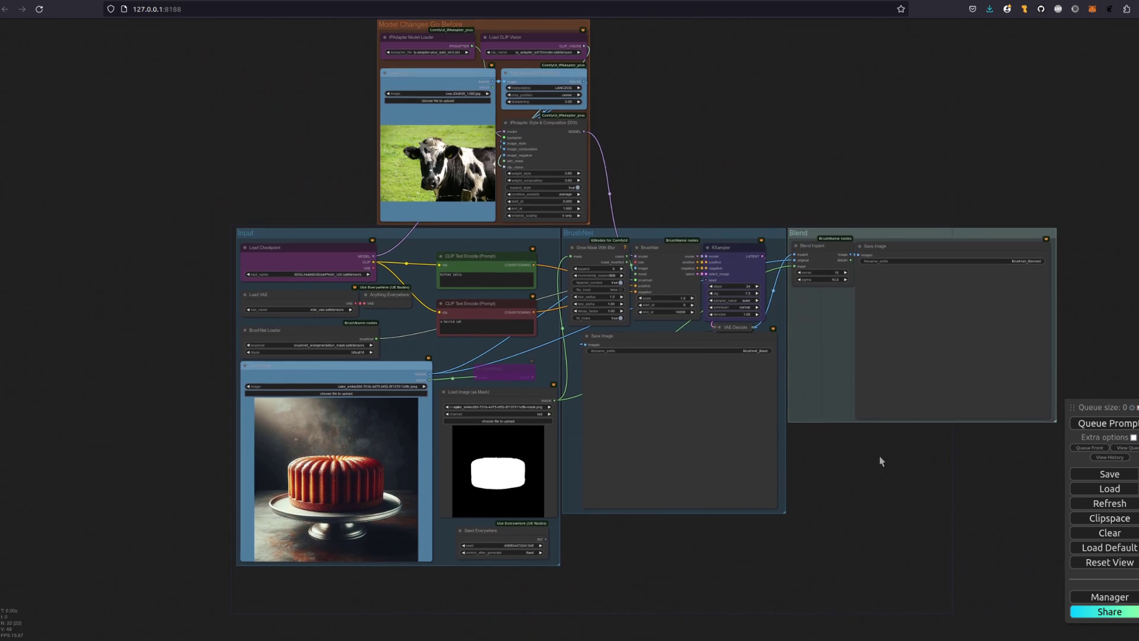
- Generate the cake results and compare them with the source cake image
left_click(1081, 425)
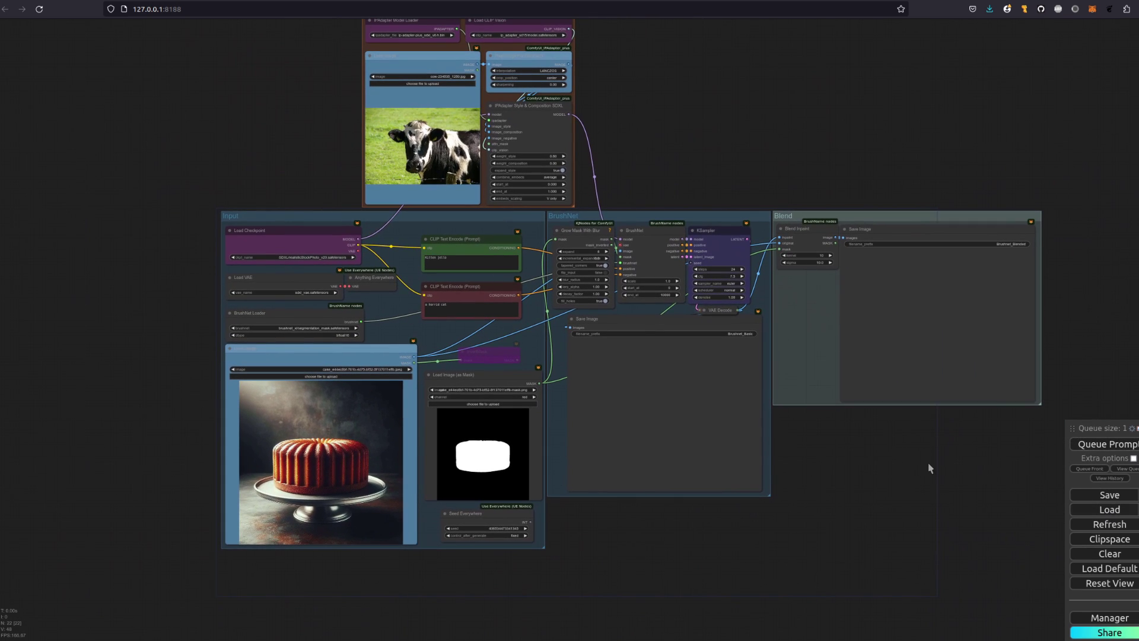
scroll(1077, 451, "up", 6)
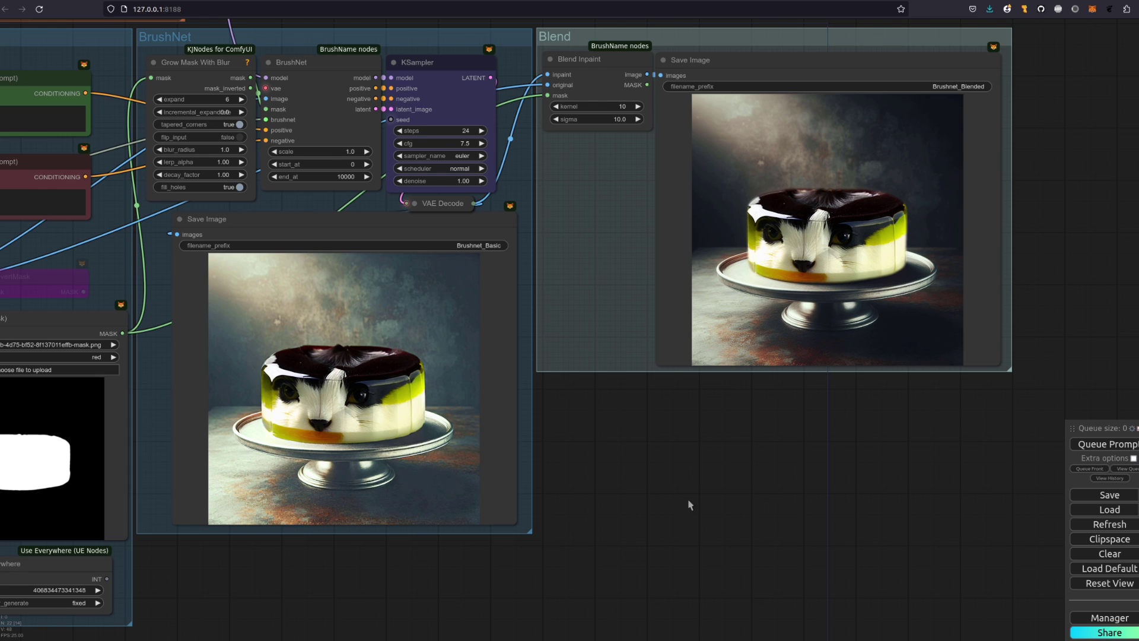
left_click_drag(617, 475, 1056, 383)
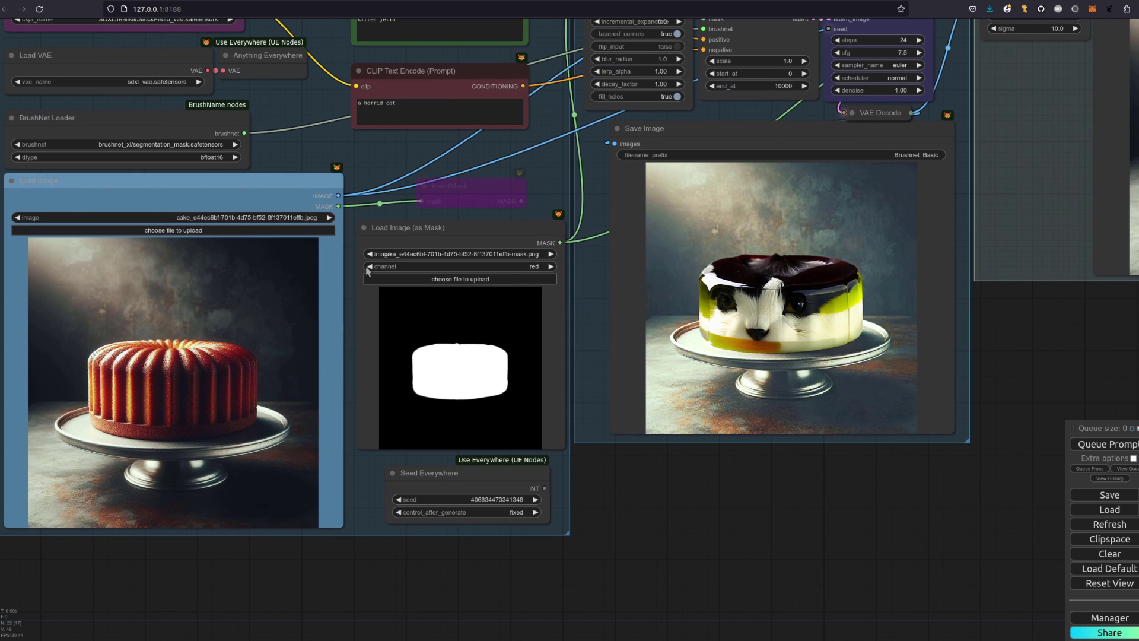
scroll(865, 588, "down", 4)
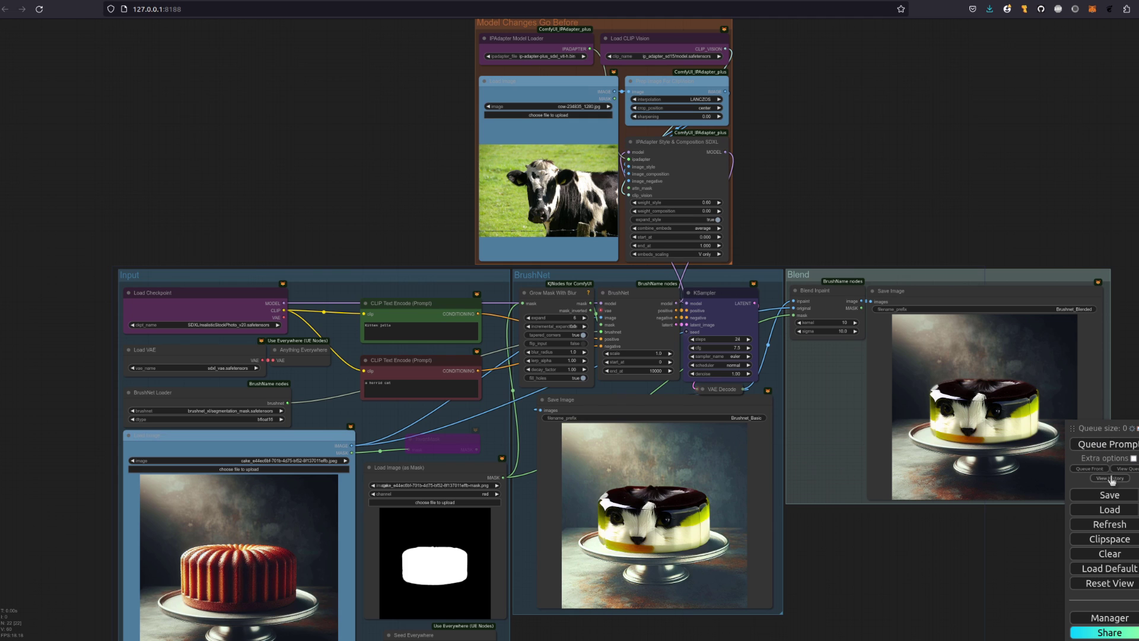
- Re-run the cake workflow and pan the graph view up and left
left_click(1107, 445)
left_click_drag(942, 592, 873, 525)
scroll(890, 532, "up", 4)
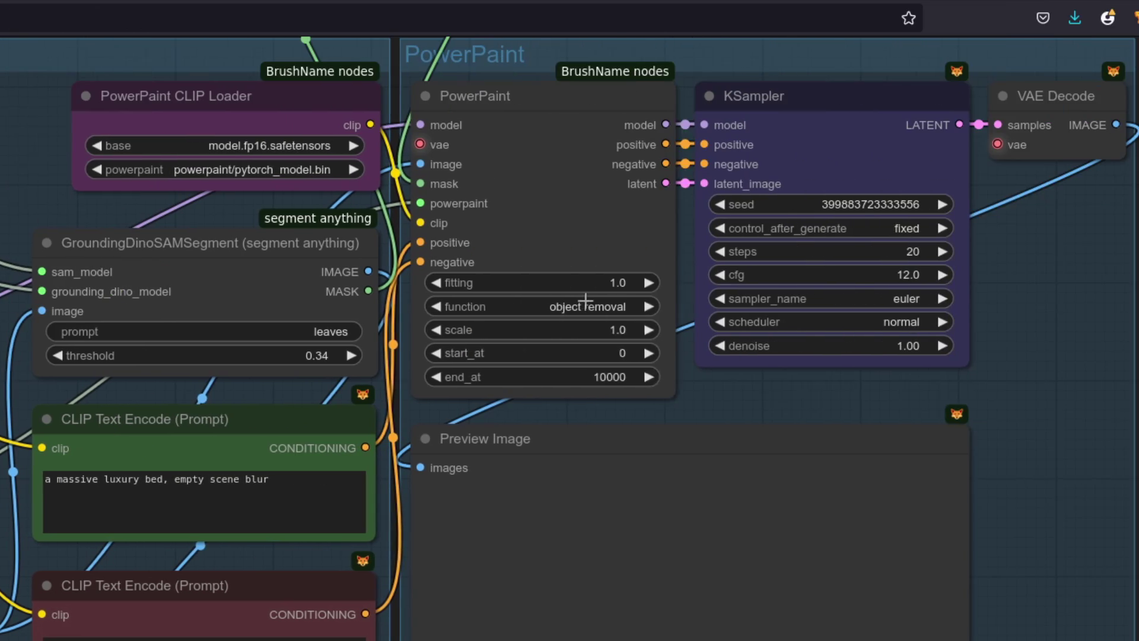
left_click(584, 305)
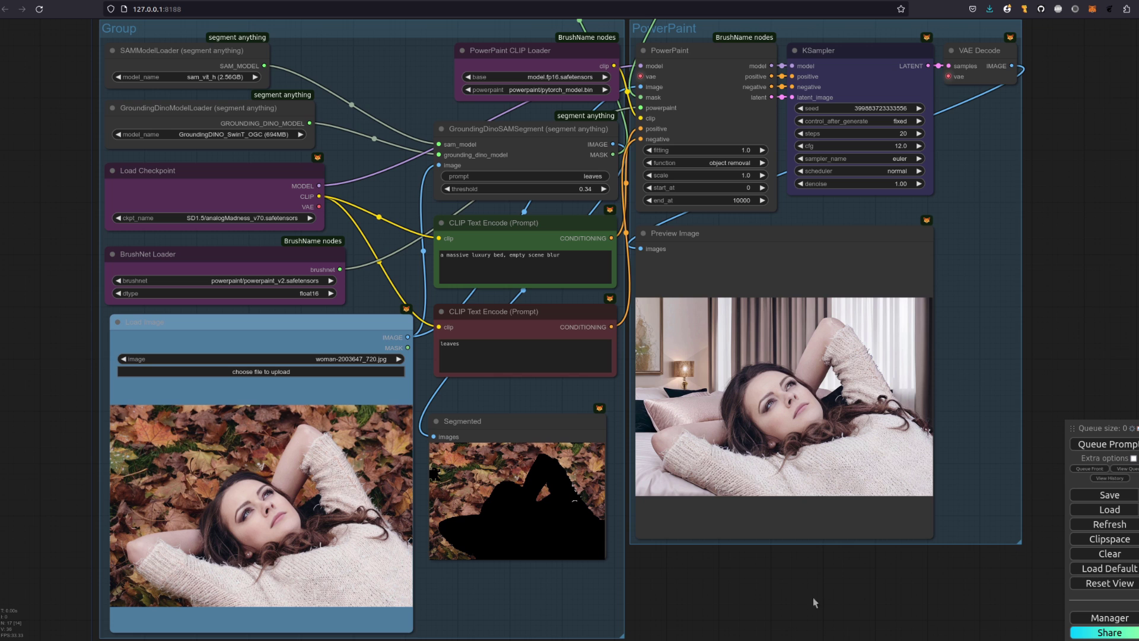
- Zoom into the Preview Image node to check the luxury bed result
scroll(814, 472, "up", 4)
scroll(759, 396, "up", 9)
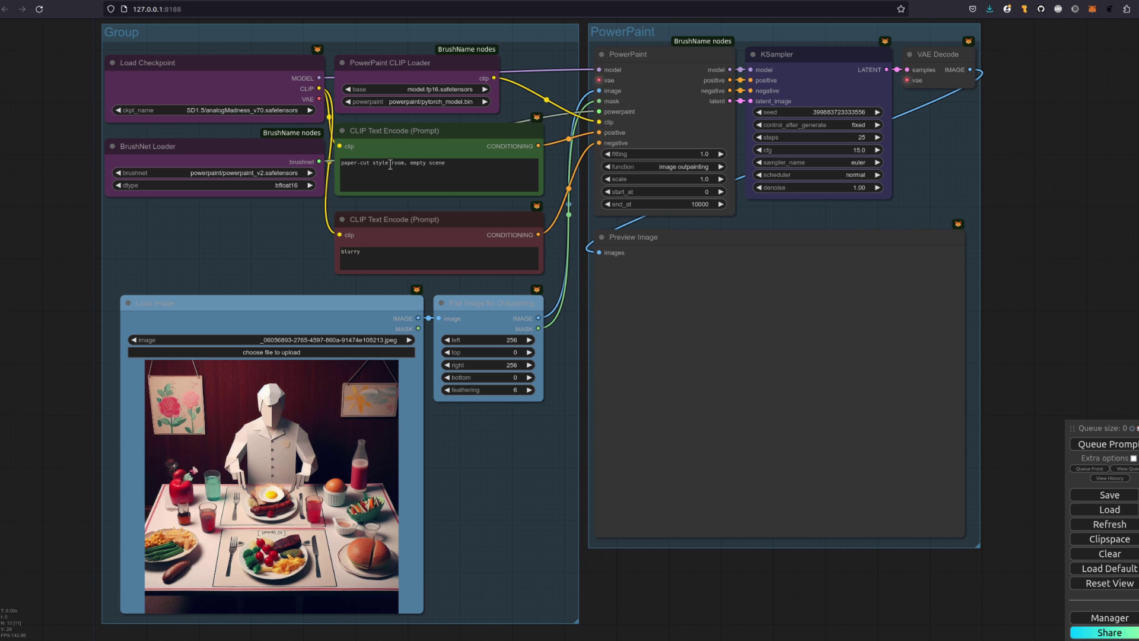
- Queue the paper-cut dining scene outpainting workflow
left_click(1096, 445)
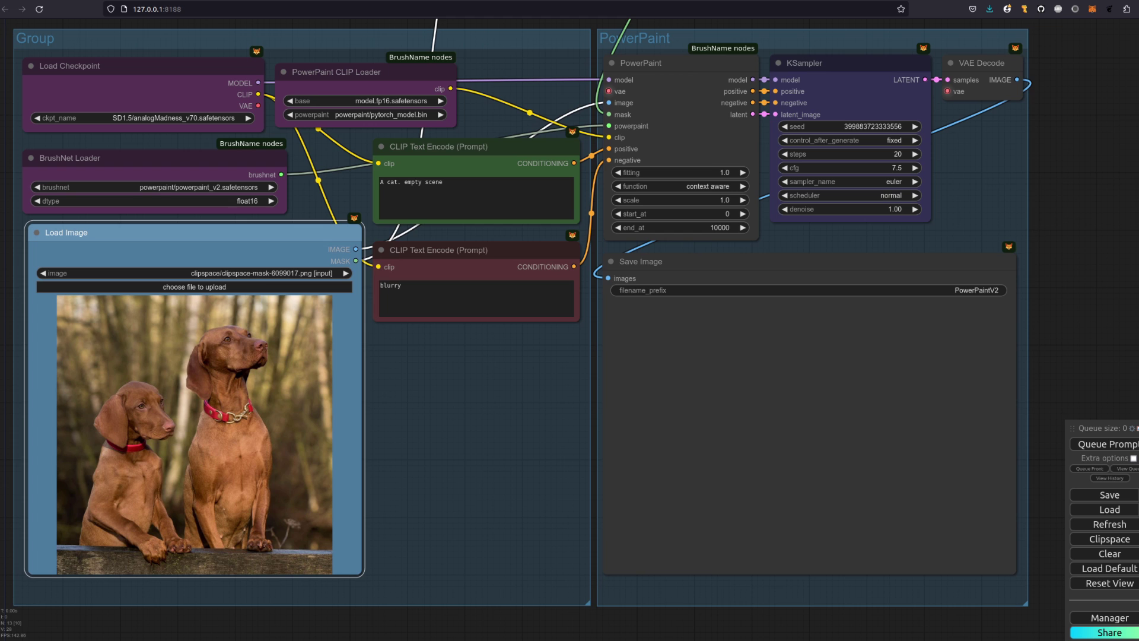
- Paint a mask over the smaller dog's head in MaskEditor with a thicker brush and save it to the node
right_click(173, 339)
left_click(230, 578)
left_click_drag(181, 575, 192, 576)
mouse_move(523, 320)
left_mouse_down()
mouse_move(512, 283)
mouse_move(467, 275)
mouse_move(450, 302)
mouse_move(467, 328)
mouse_move(500, 335)
mouse_move(486, 296)
mouse_move(469, 305)
mouse_move(475, 336)
mouse_move(480, 287)
mouse_move(515, 311)
mouse_move(504, 270)
mouse_move(488, 323)
mouse_move(502, 331)
mouse_move(454, 328)
mouse_move(498, 341)
mouse_move(531, 326)
mouse_move(502, 335)
left_mouse_up()
left_click(1000, 577)
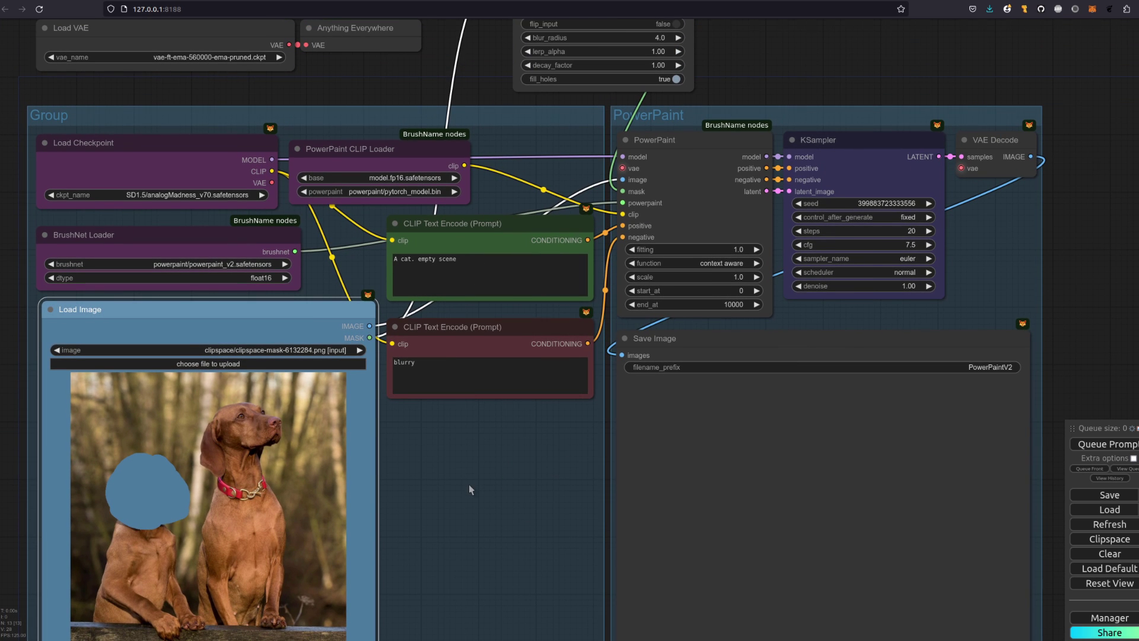
- Run the context-aware workflow to replace the puppy's head with a bearded hipster in a cap
scroll(469, 485, "down", 1)
left_click_drag(469, 479, 464, 383)
left_click(1120, 446)
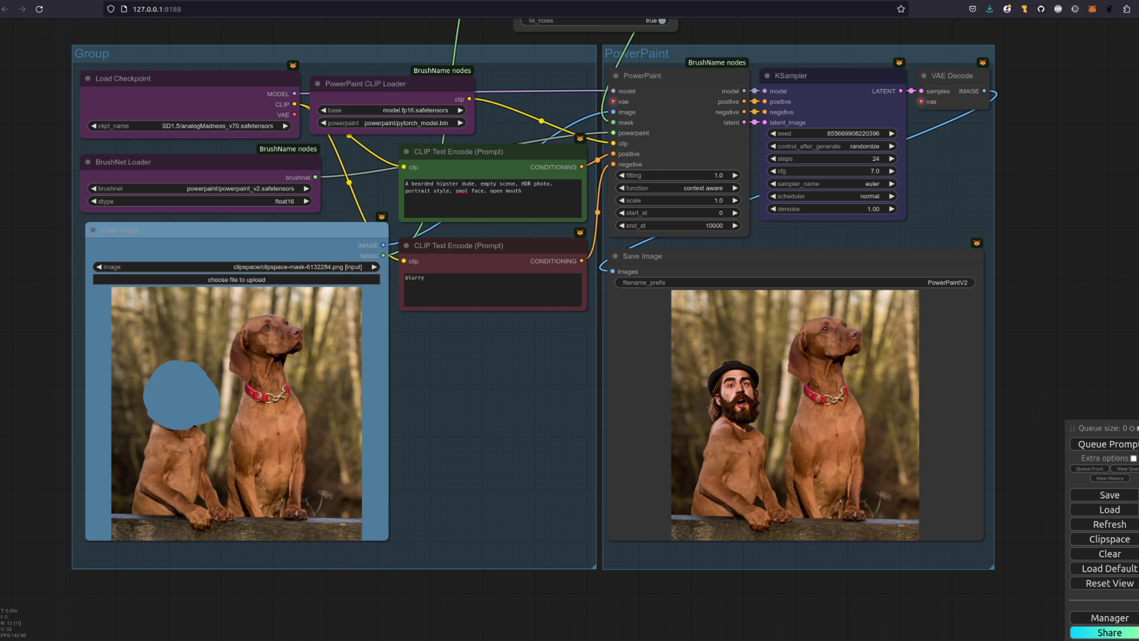
left_click_drag(1086, 622, 1021, 352)
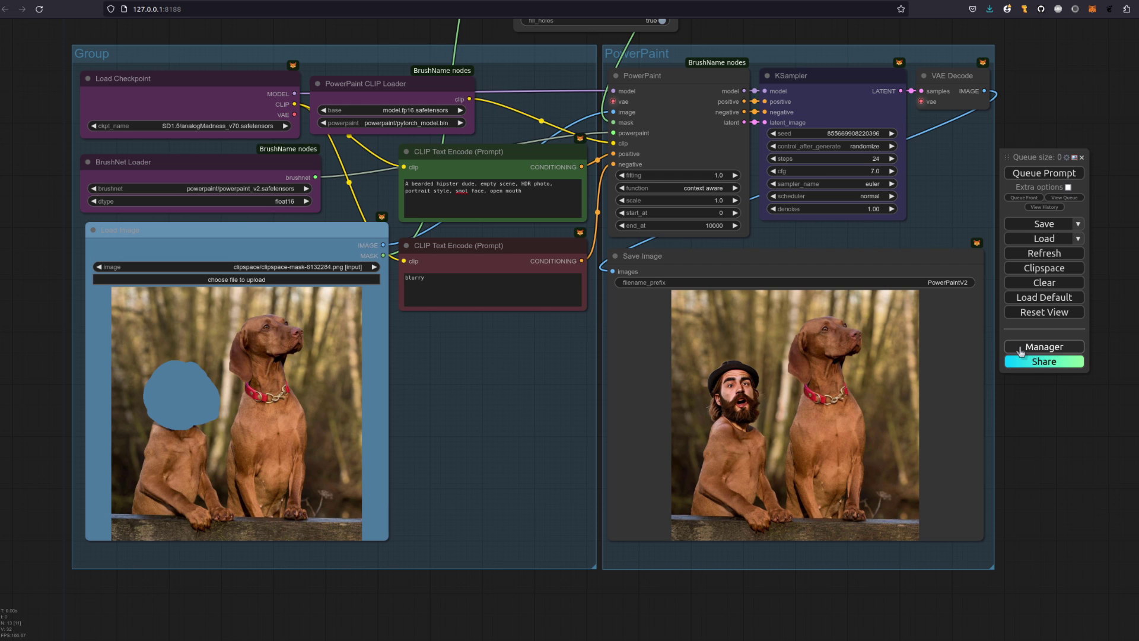
left_click(1021, 349)
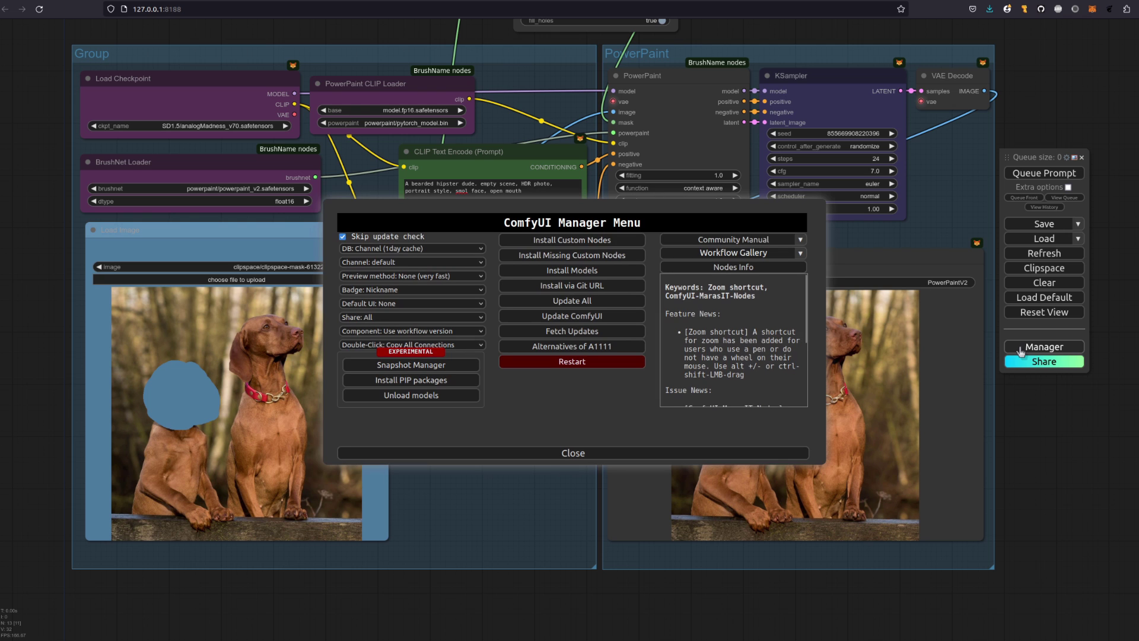
left_click(601, 245)
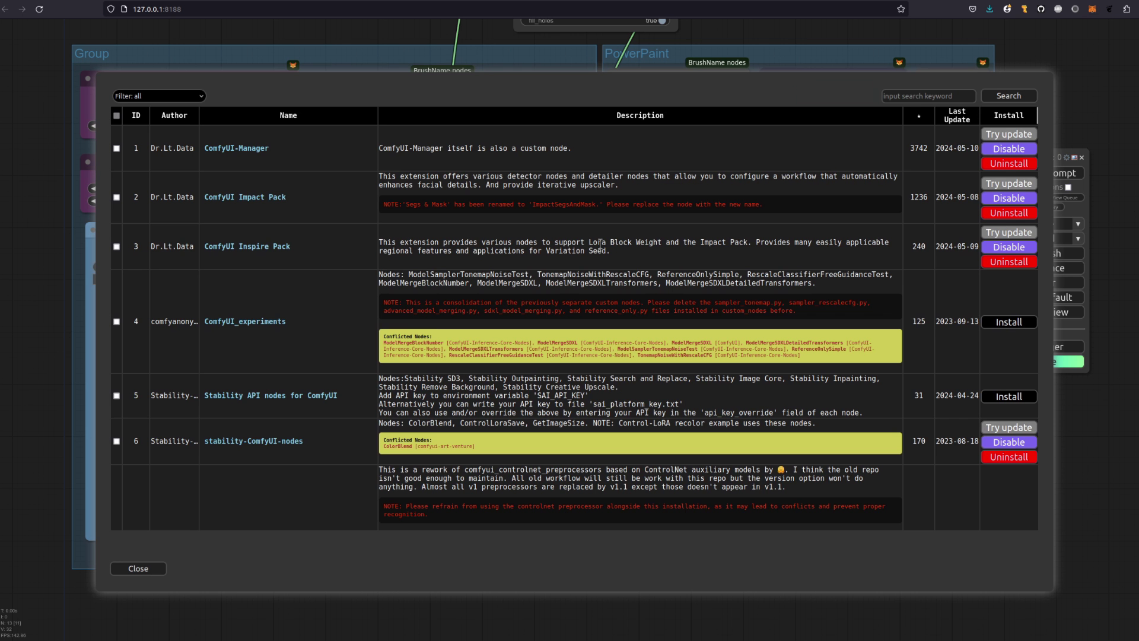
left_click(917, 98)
type("BrushNet")
left_click(1021, 101)
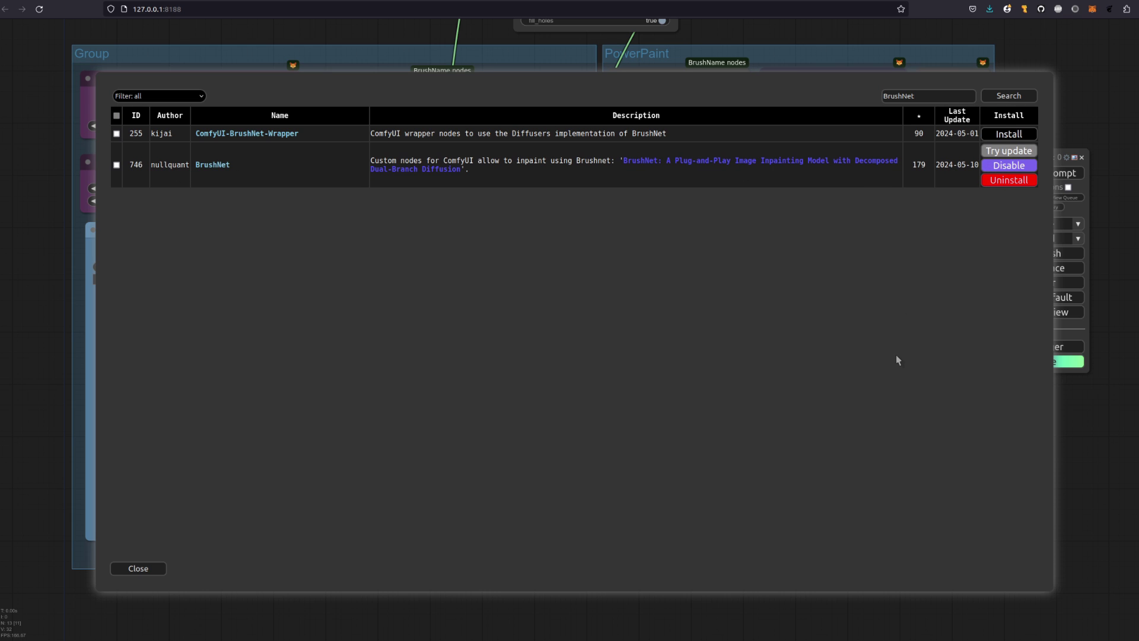
left_click(141, 571)
left_click(578, 454)
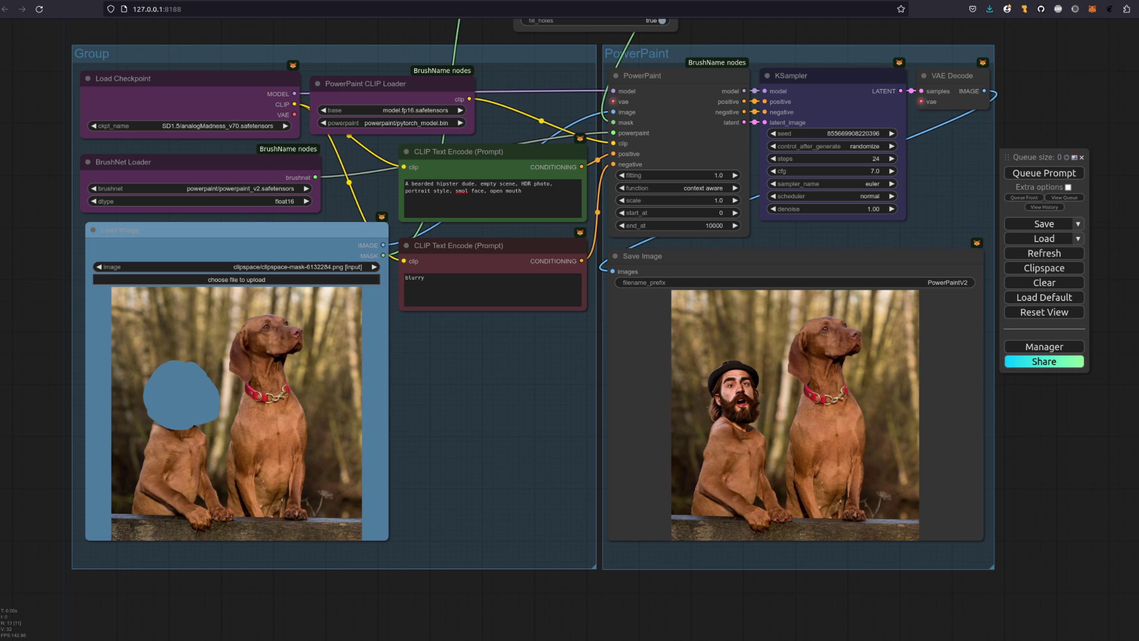
- Inspect the models/inpaint folder and pytorch_model.bin context menus in Caja
key("alt+Tab")
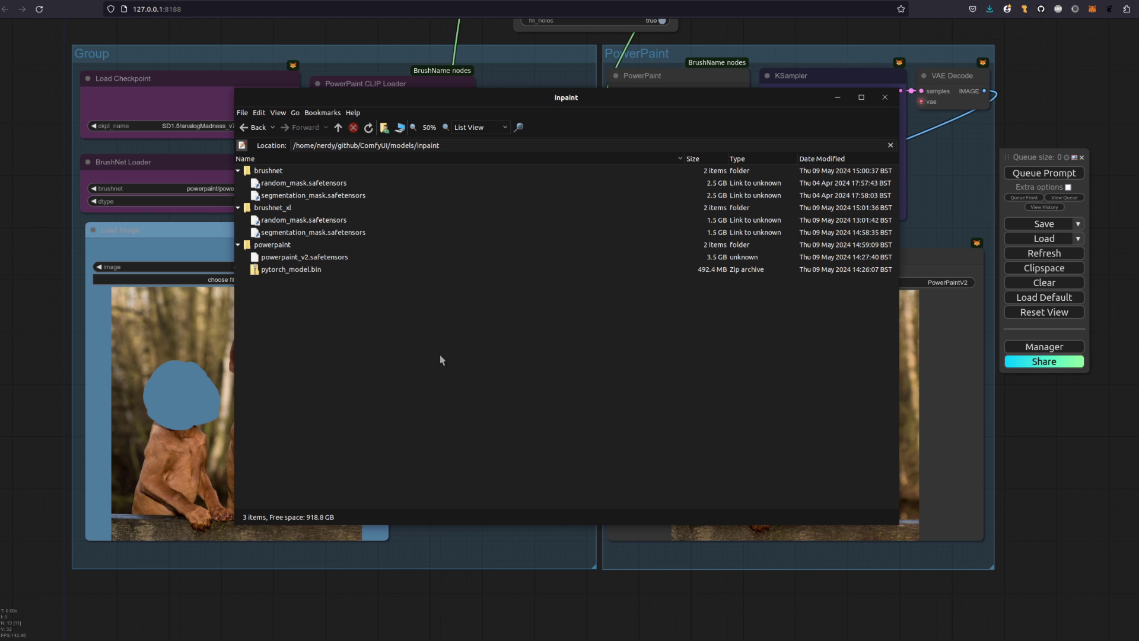
right_click(440, 359)
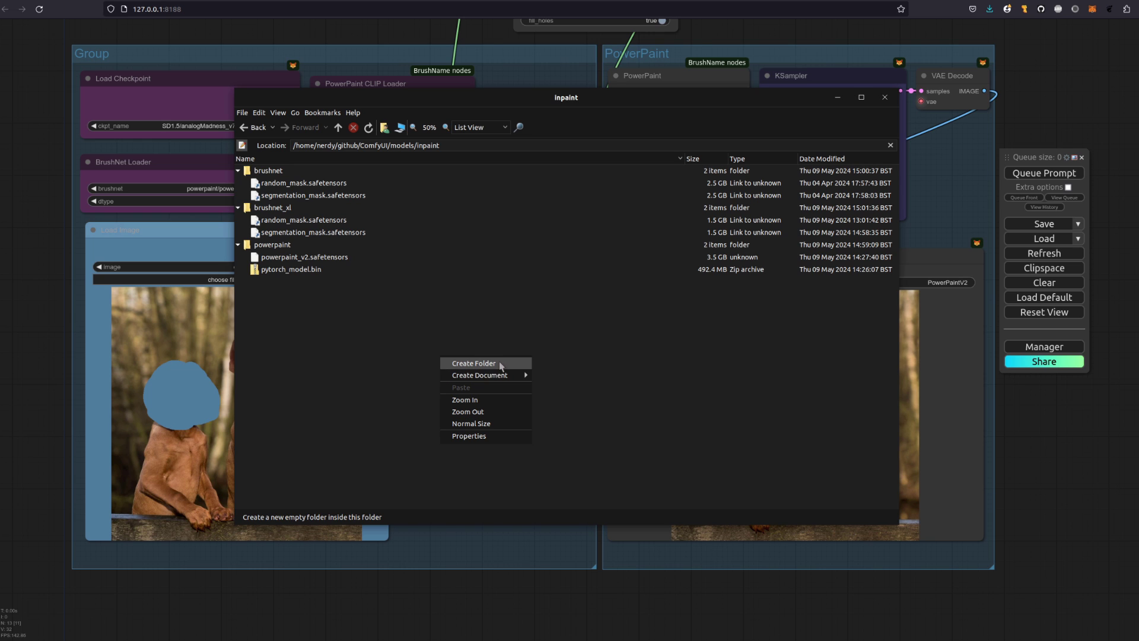
left_click(309, 272)
right_click(308, 272)
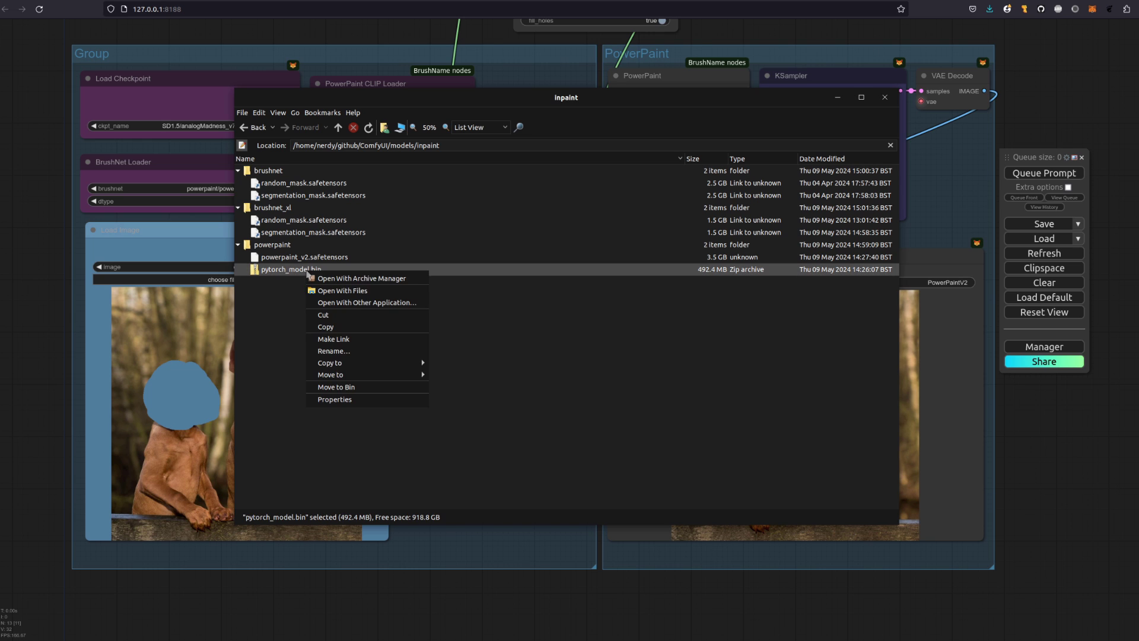
left_click(362, 343)
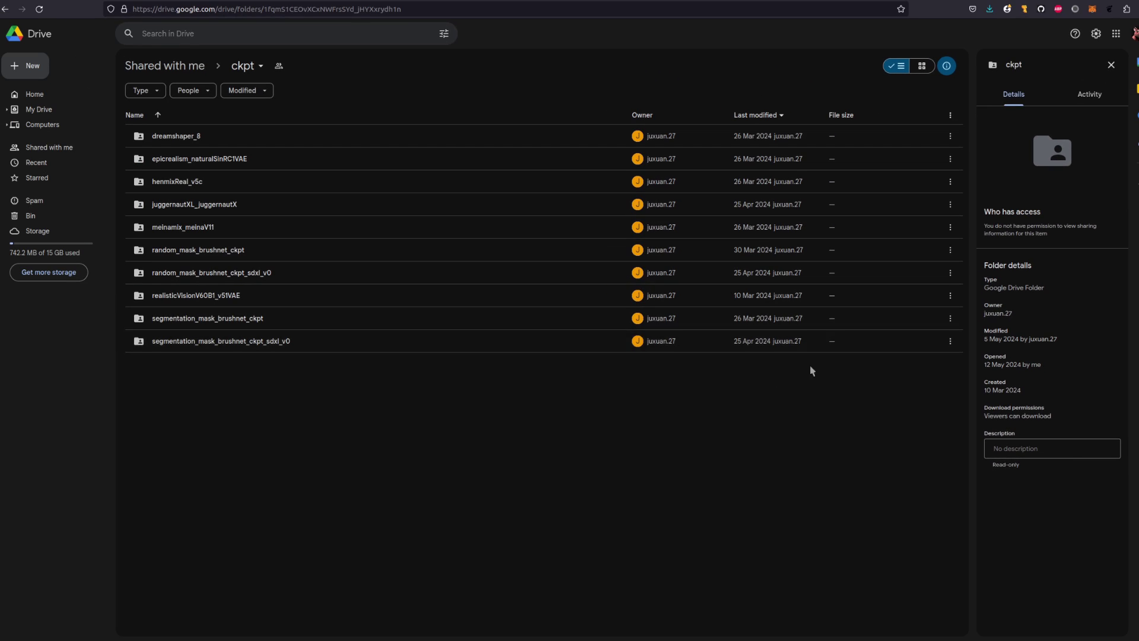
- Open segmentation_mask_brushnet_ckpt_sdxl_v0, cancel a config.json download, and select the 1.39 GB safetensors file
left_click(243, 343)
double_click(243, 344)
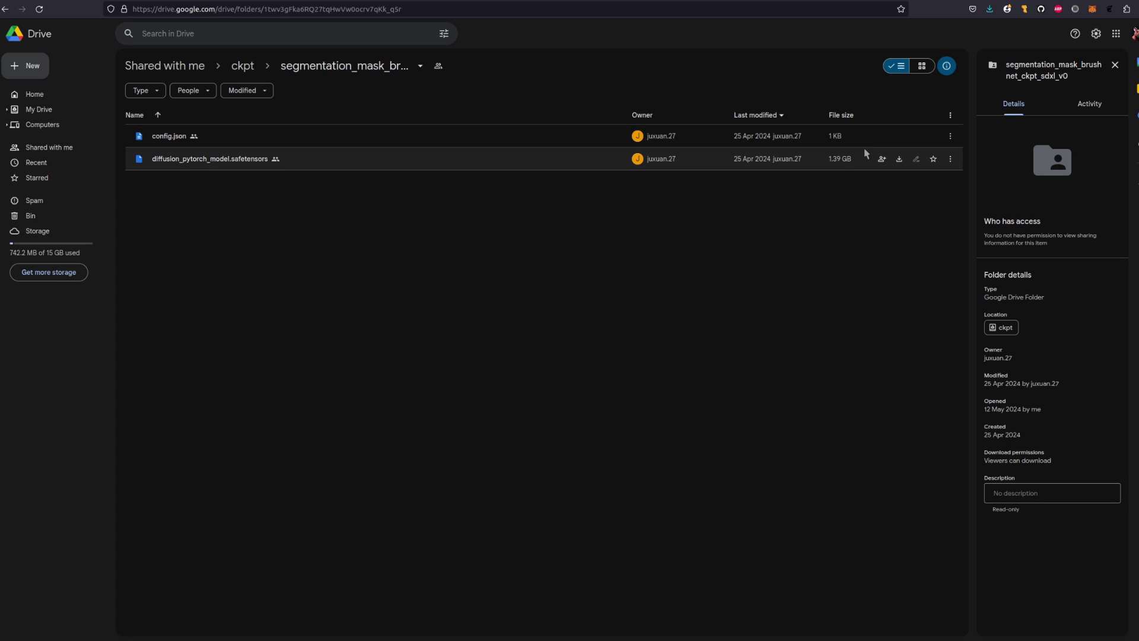
mouse_move(902, 137)
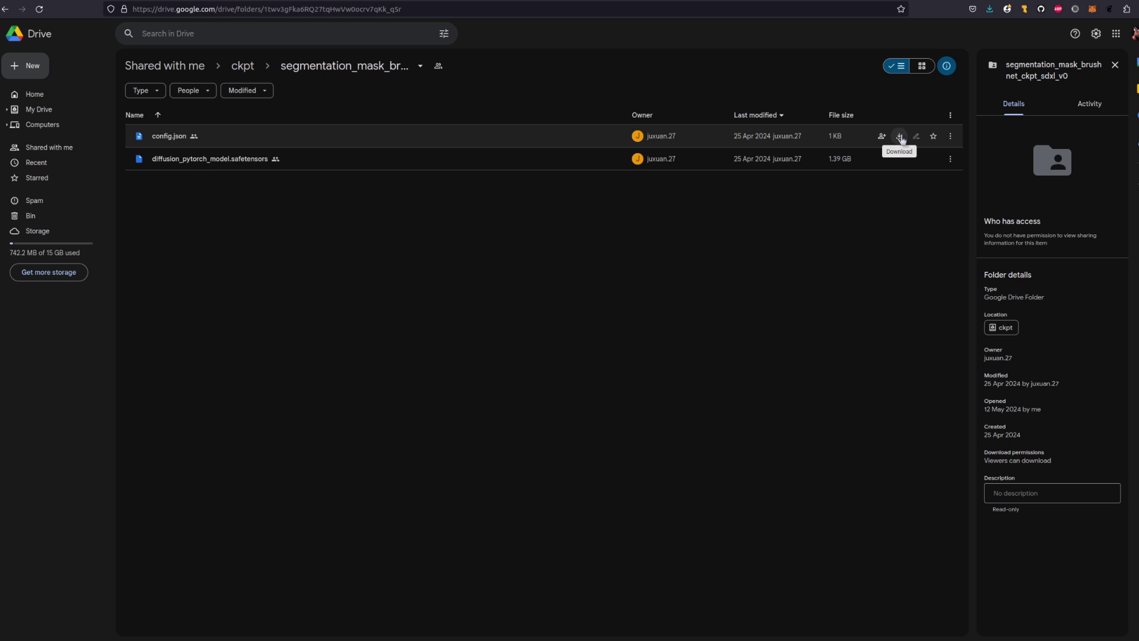
left_click(900, 137)
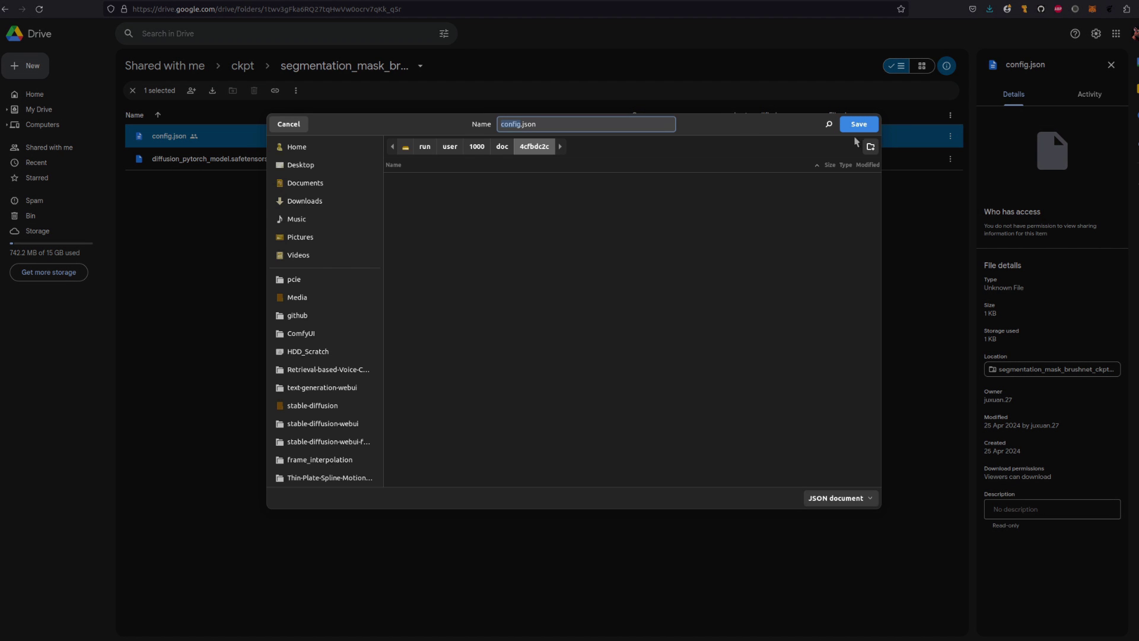
left_click(289, 124)
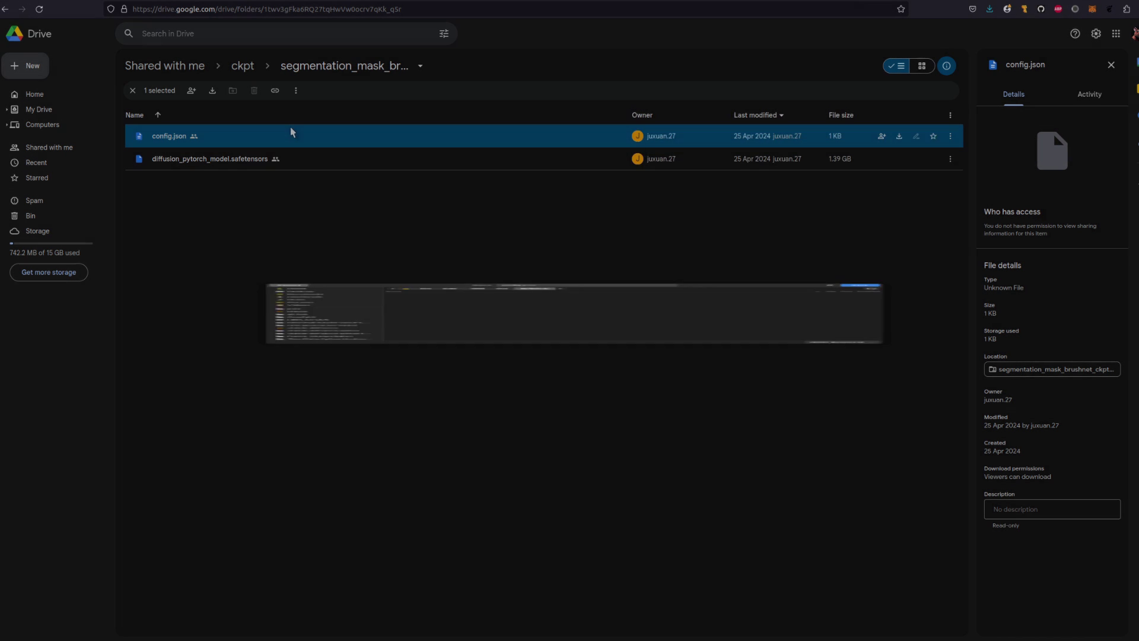
left_click(168, 167)
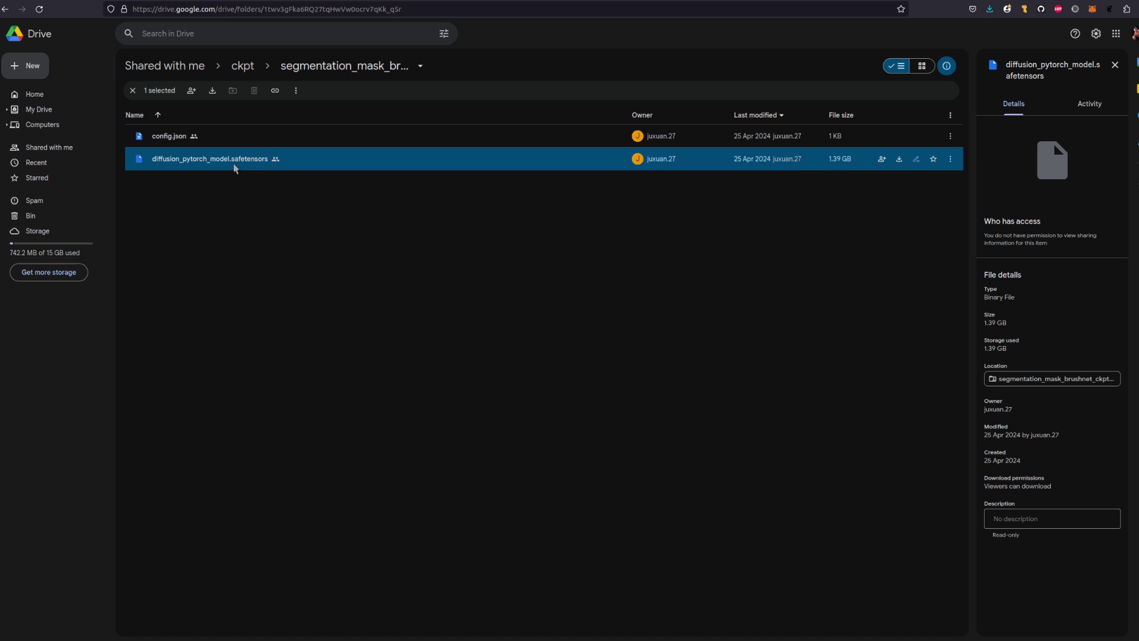
- Scroll the ComfyUI-BrushNet README to the models/inpaint structure and bring back the inpaint folder window
key("ctrl+w")
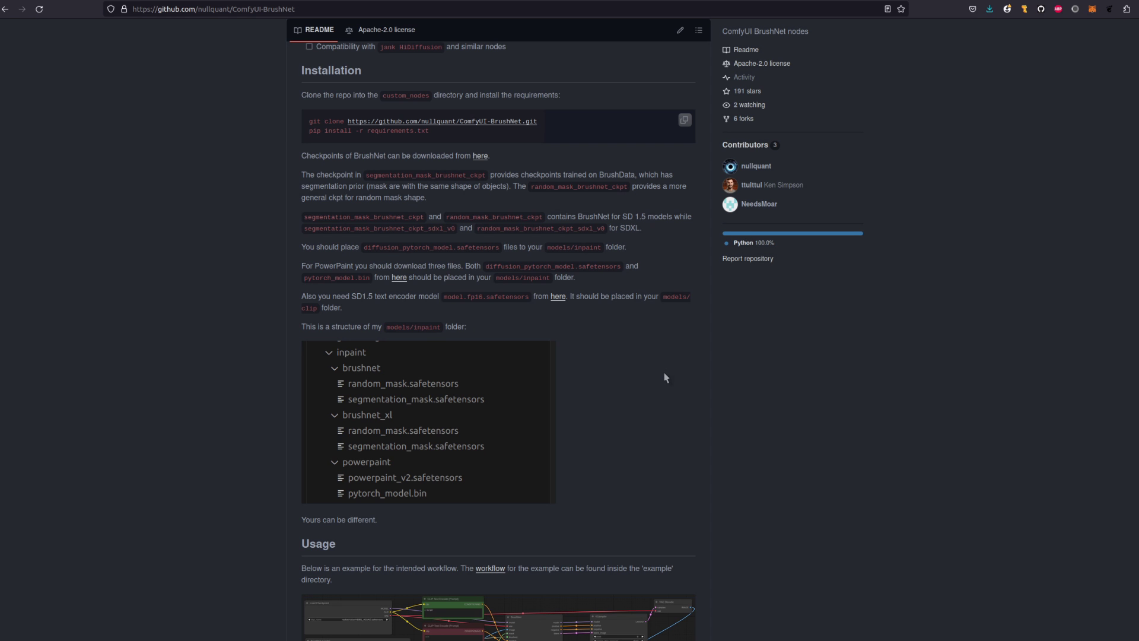
scroll(664, 372, "down", 2)
scroll(663, 376, "down", 1)
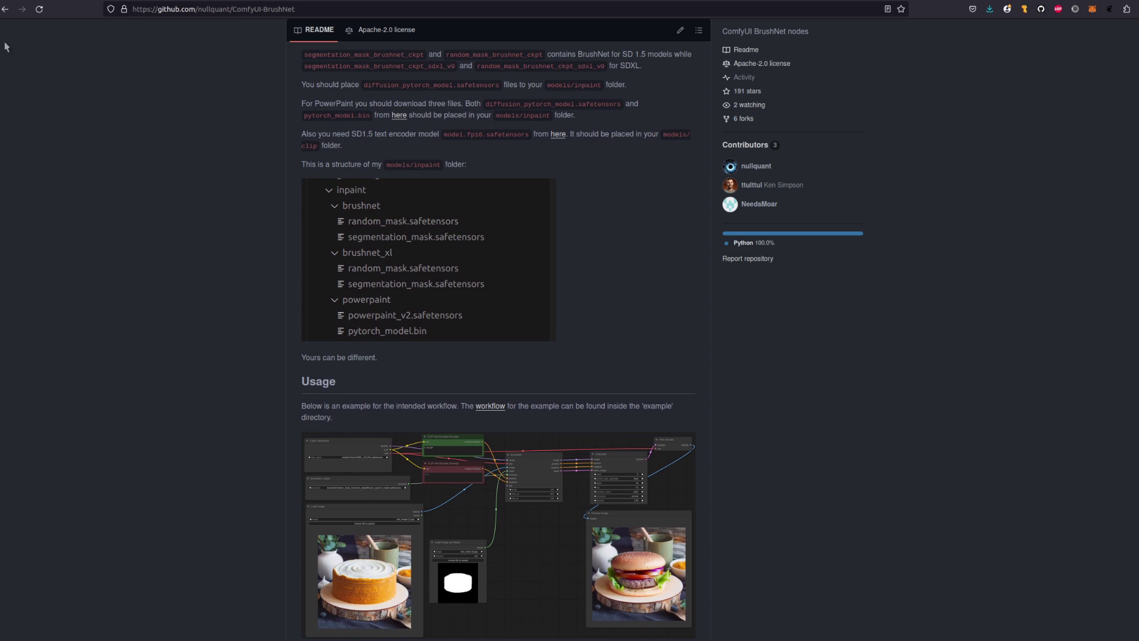
key("alt+Tab")
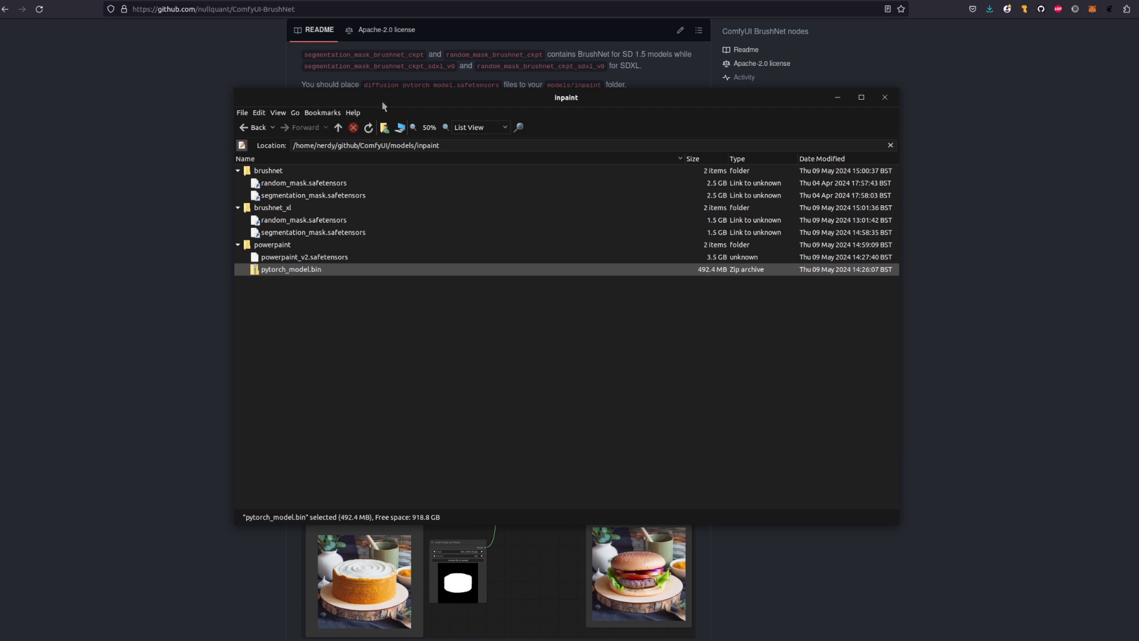
- Place the inpaint folder window beside the README's folder tree, then close it
left_click_drag(383, 106, 646, 100)
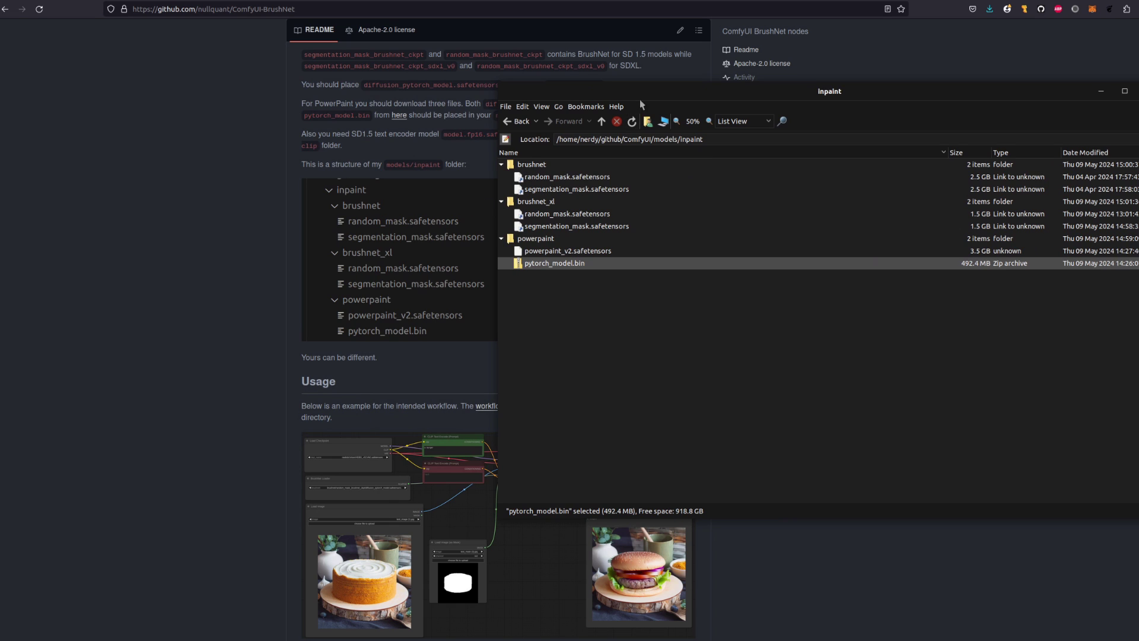
left_click_drag(639, 98, 651, 155)
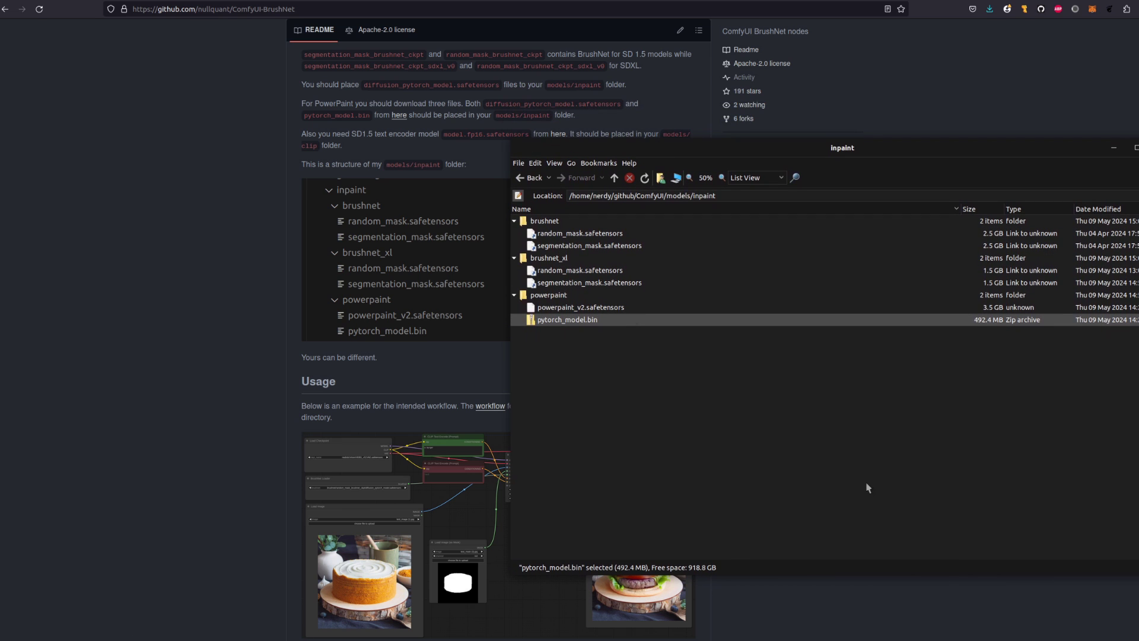
key("ctrl+w")
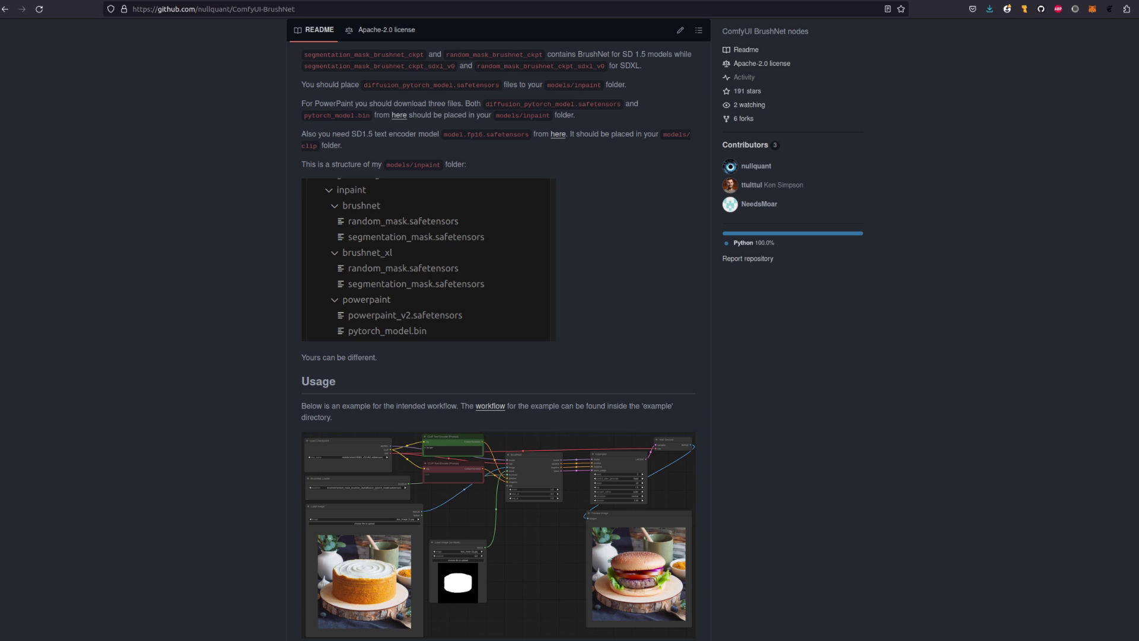
- Download a model file from the Hugging Face PowerPaint_Brushnet folder
key("ctrl+Tab")
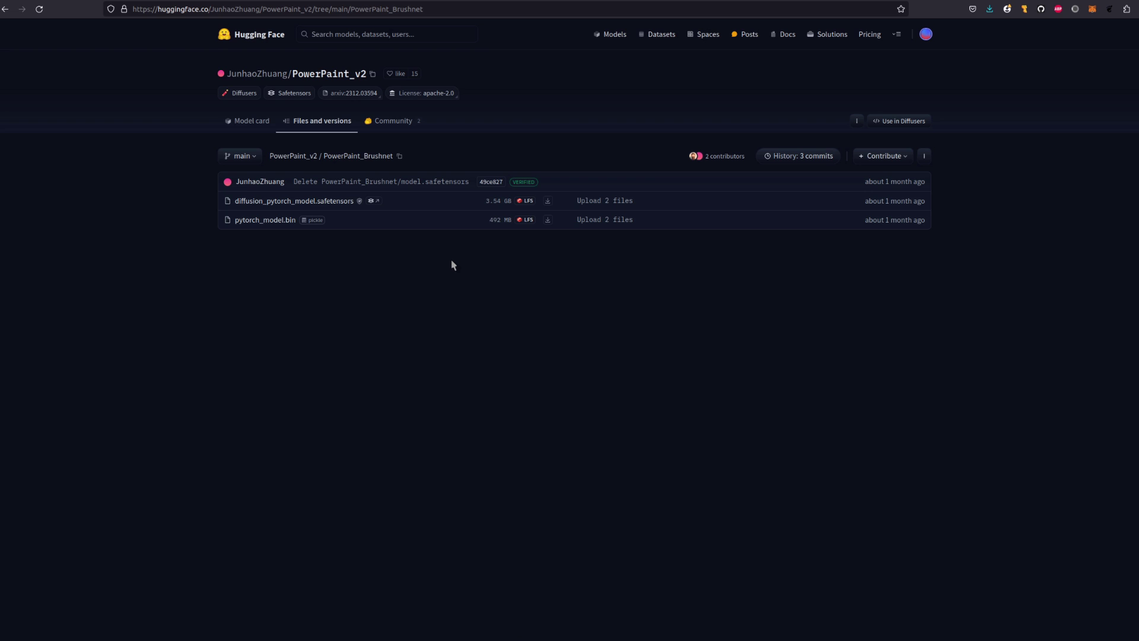
left_click(548, 220)
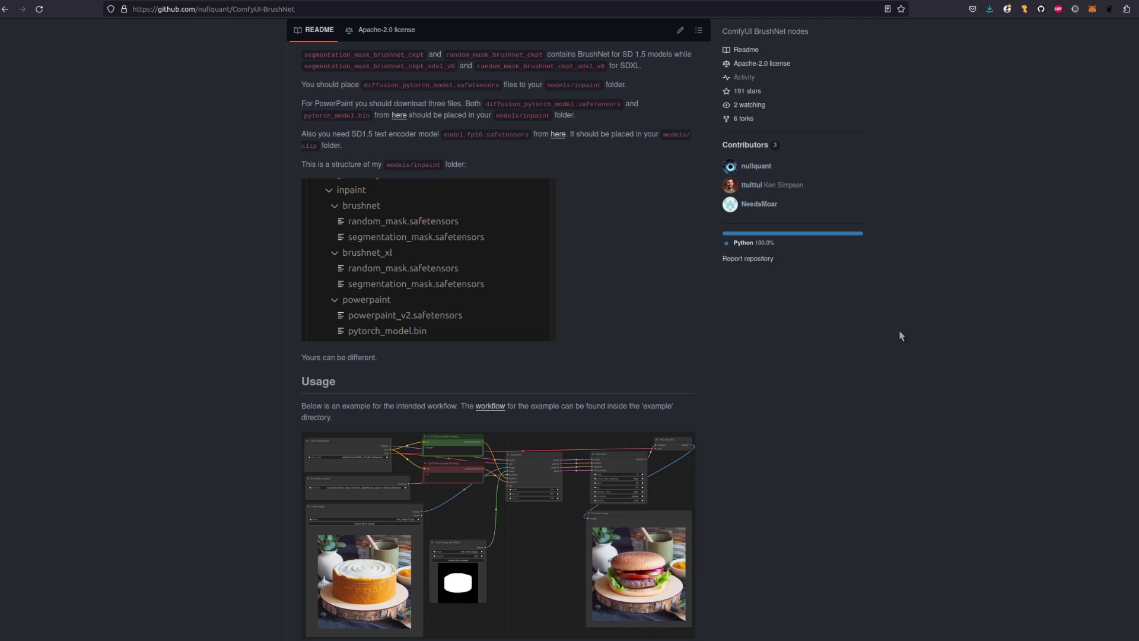
- Scroll the ComfyUI-BrushNet README past the PowerPaint prompt tips down to Notes and Credits
scroll(899, 329, "down", 10)
scroll(895, 326, "down", 4)
scroll(892, 323, "up", 5)
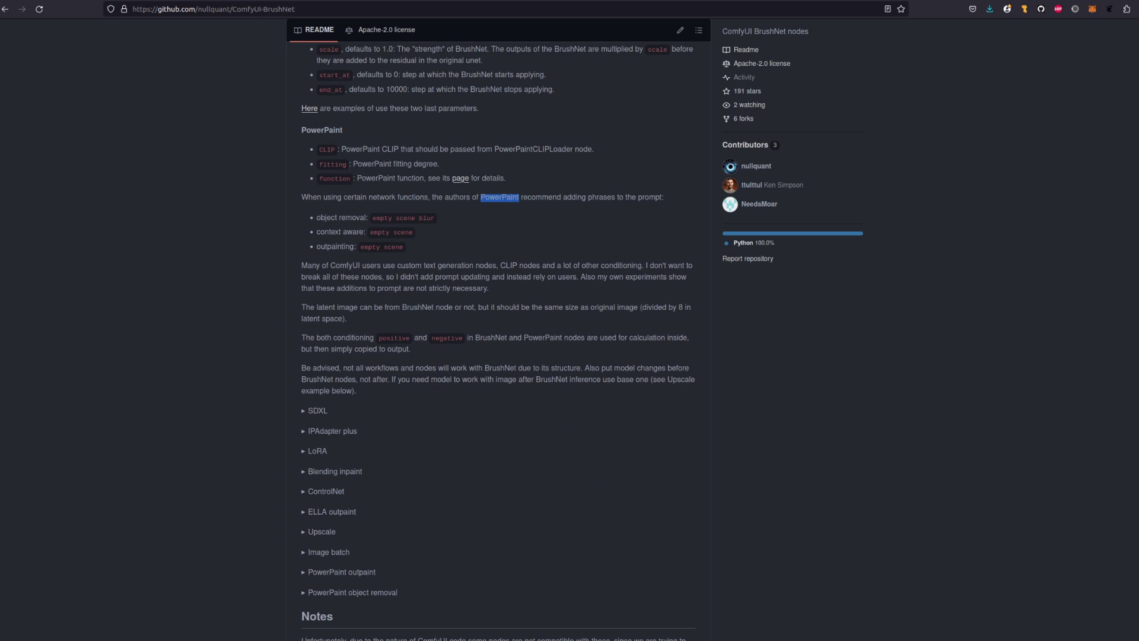
scroll(498, 365, "down", 4)
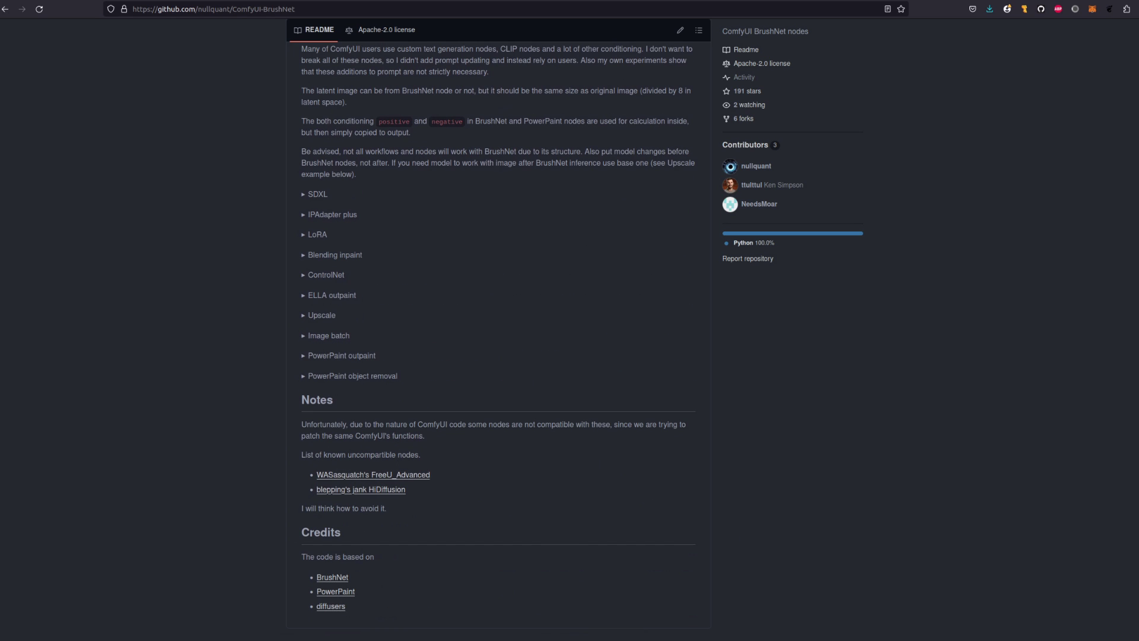